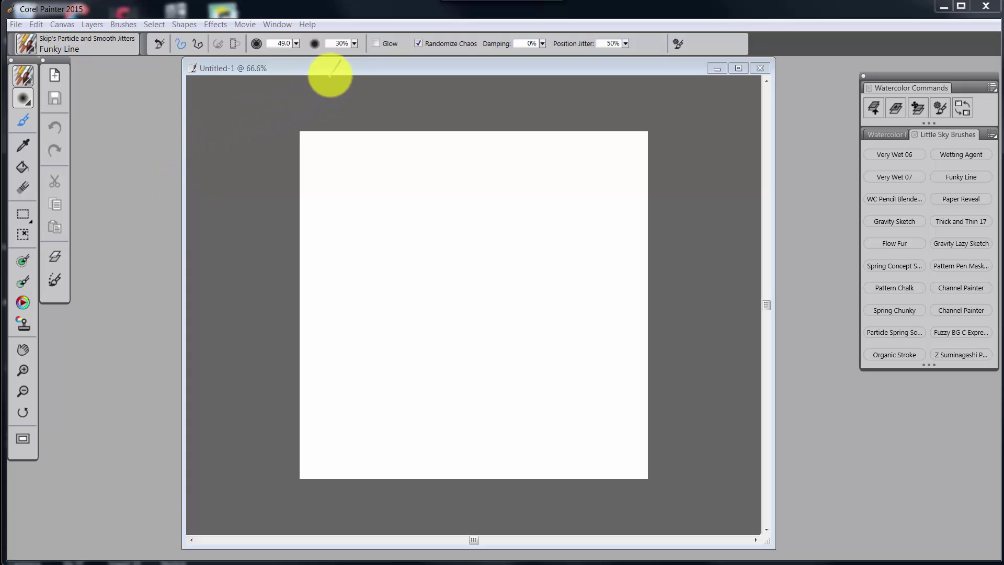
Apply the New Brushes palette layout and shift the particle controls palette group slightly
click(331, 72)
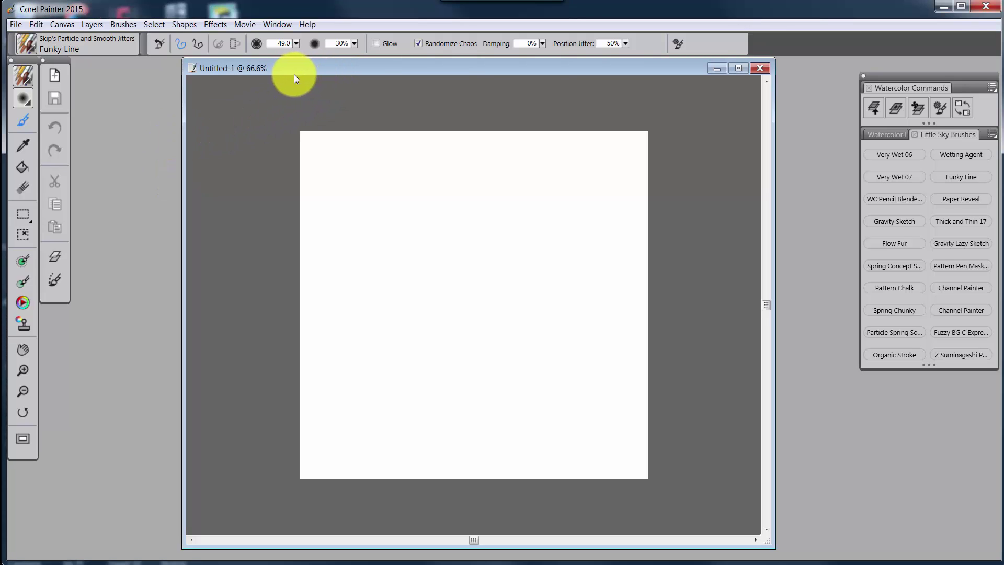
click(280, 25)
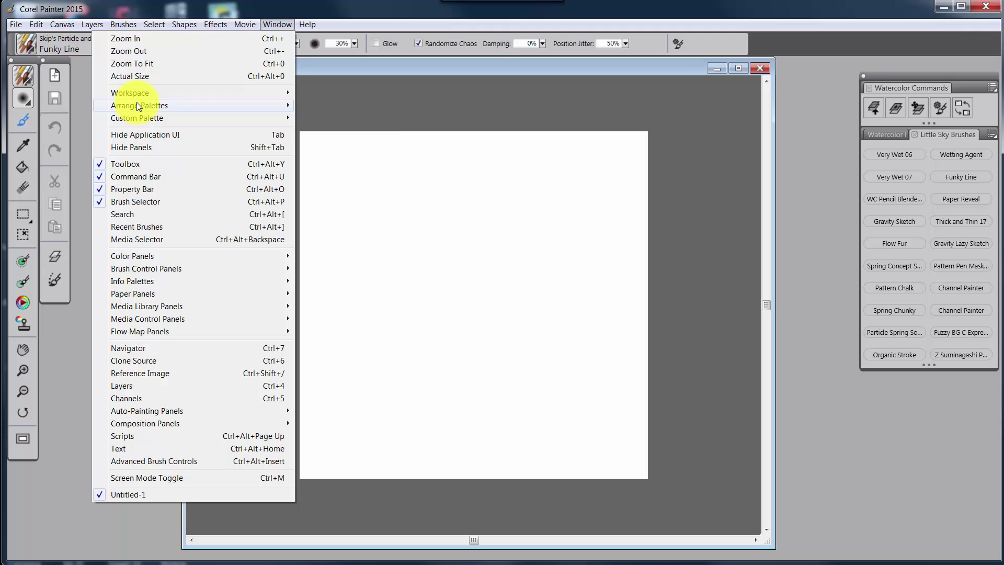
mouse_move(168, 107)
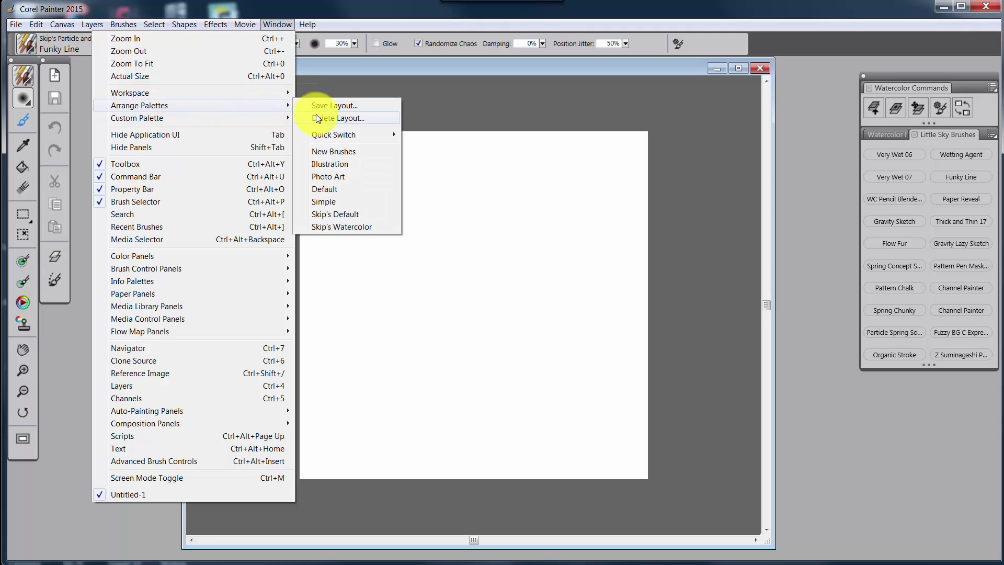
click(334, 152)
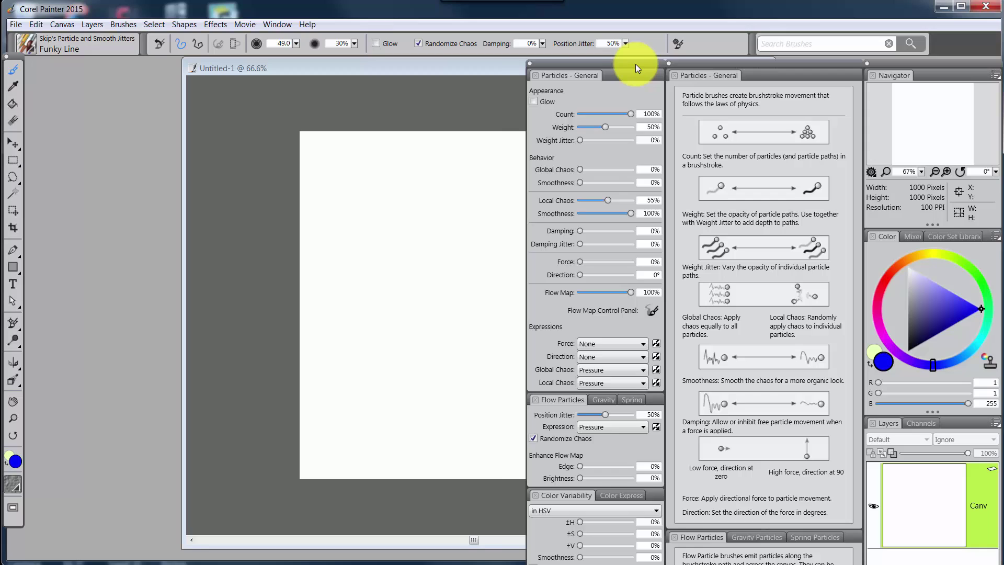
mouse_move(635, 64)
mouse_down()
mouse_move(609, 63)
mouse_move(629, 65)
mouse_up()
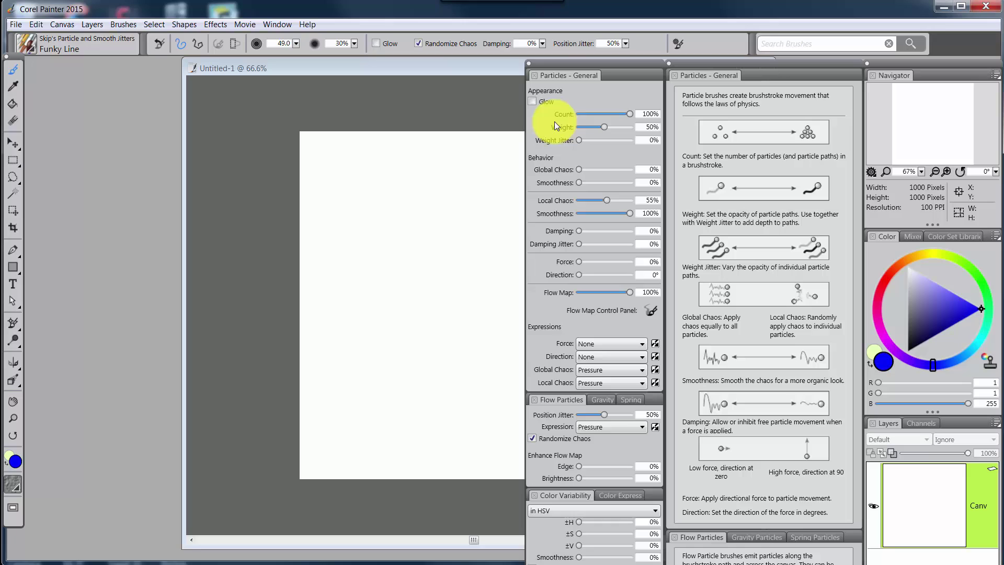
Switch the palette arrangement to the Illustration layout
click(272, 25)
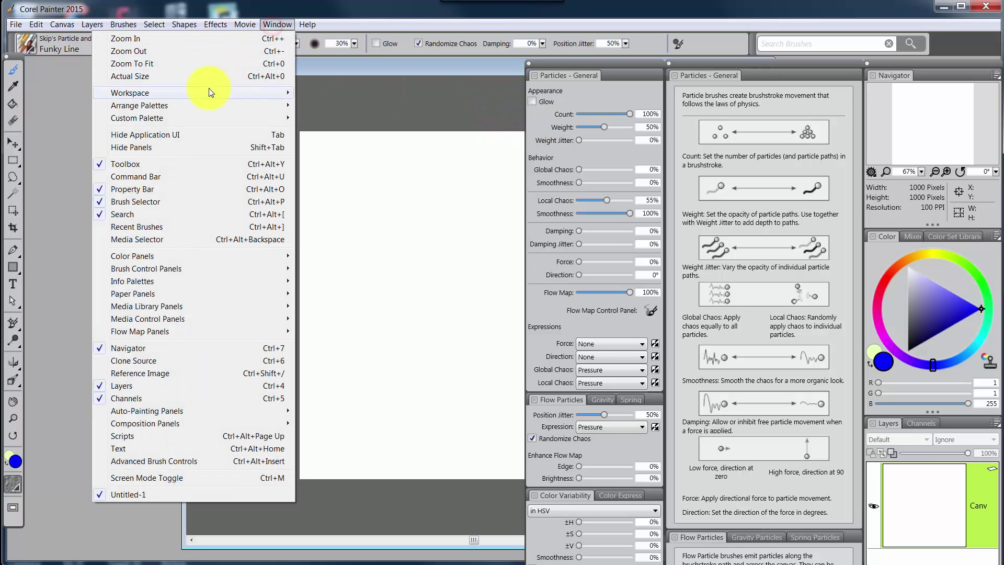
click(194, 105)
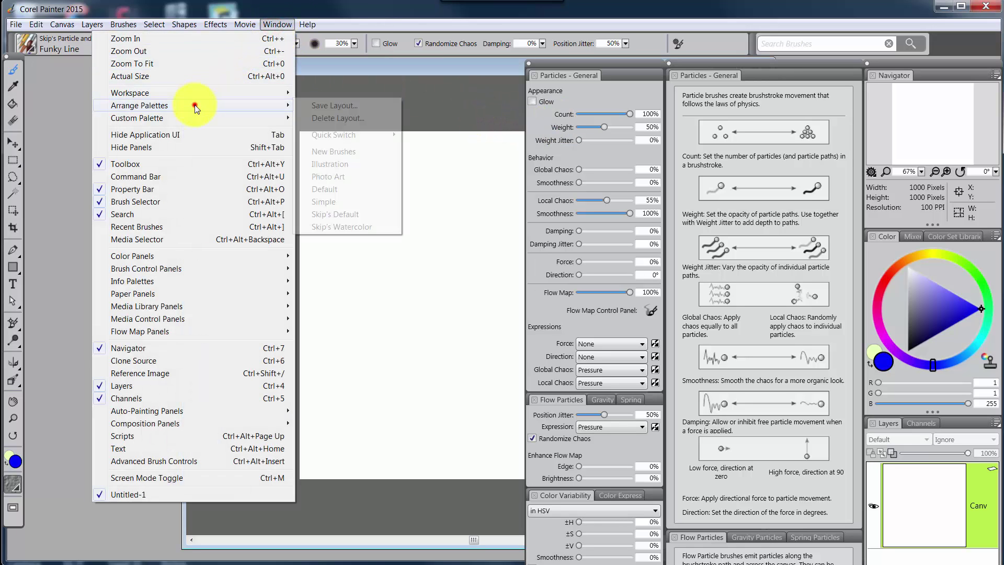
click(334, 163)
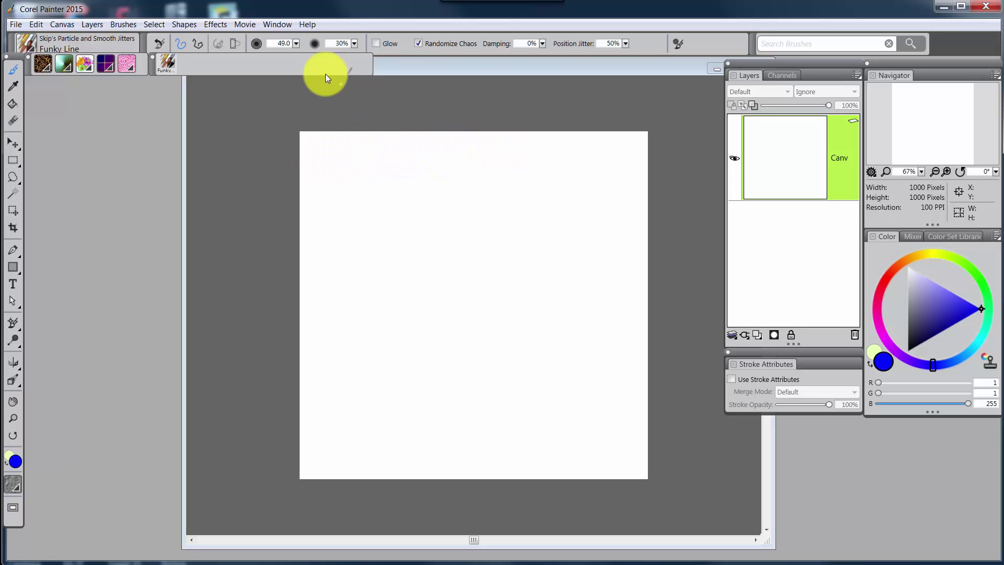
Switch the palette arrangement to the Photo Art layout
click(278, 27)
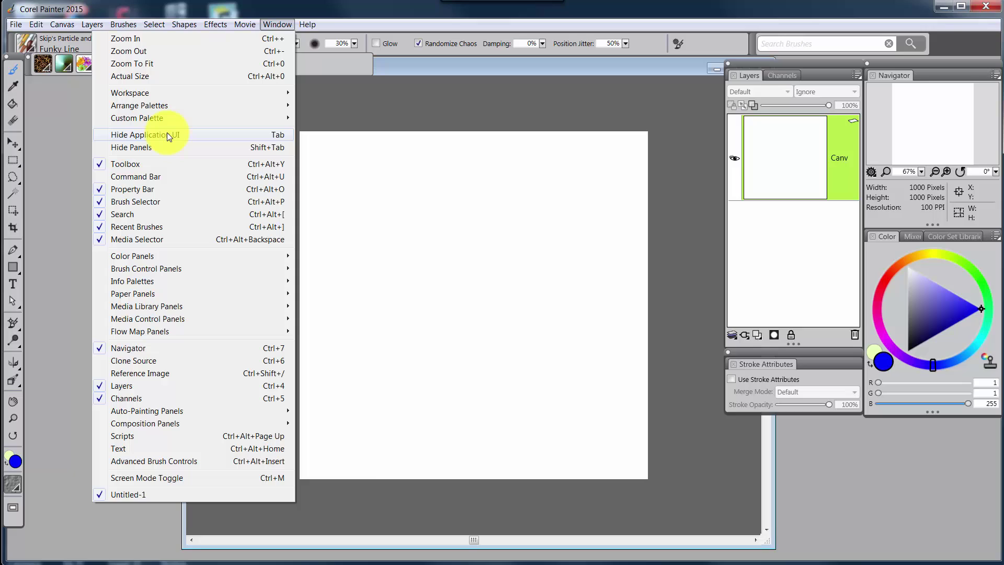
mouse_move(165, 107)
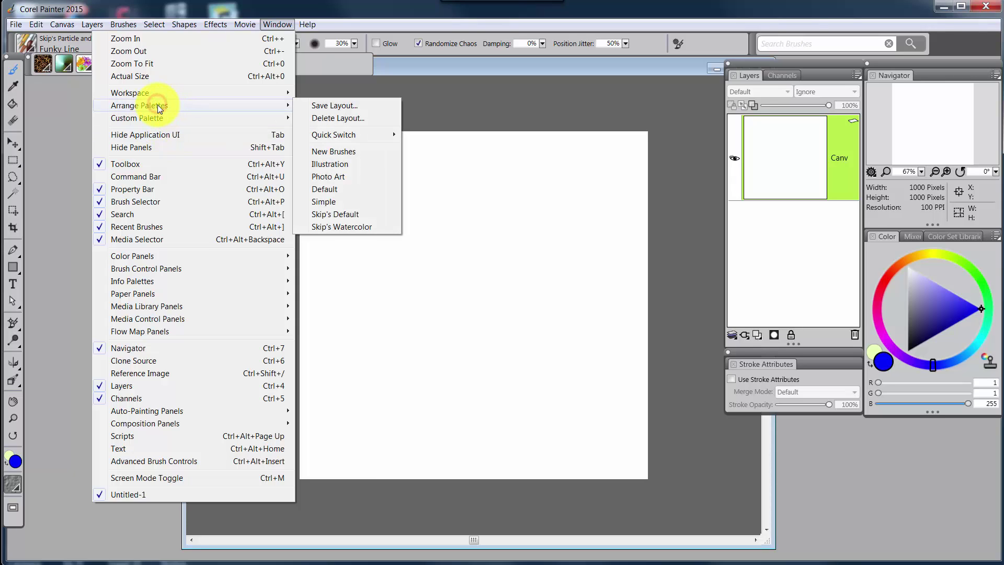
click(328, 176)
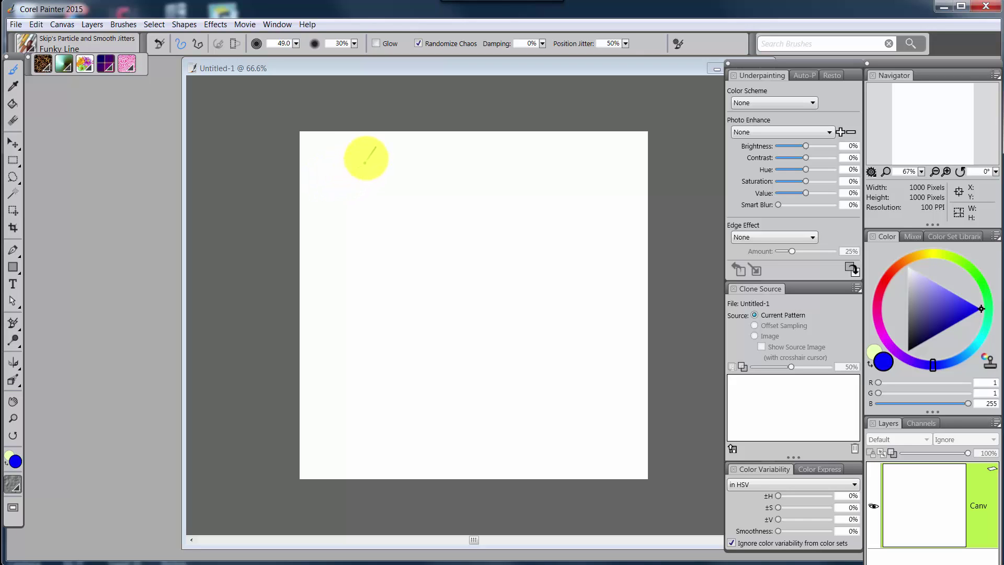
Apply the Default palette layout and shift the Navigator, Color and Layers palette group slightly
click(273, 24)
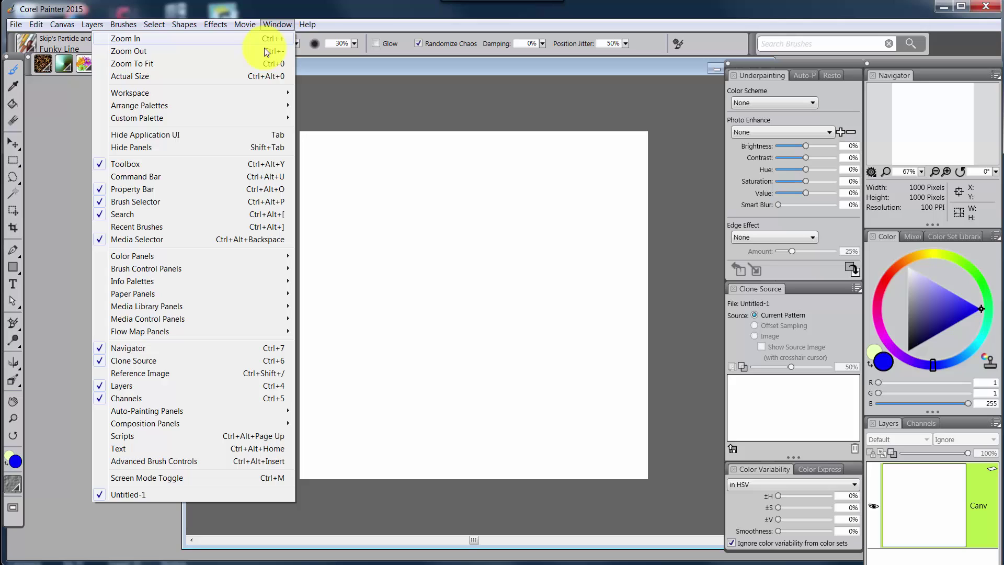
mouse_move(153, 105)
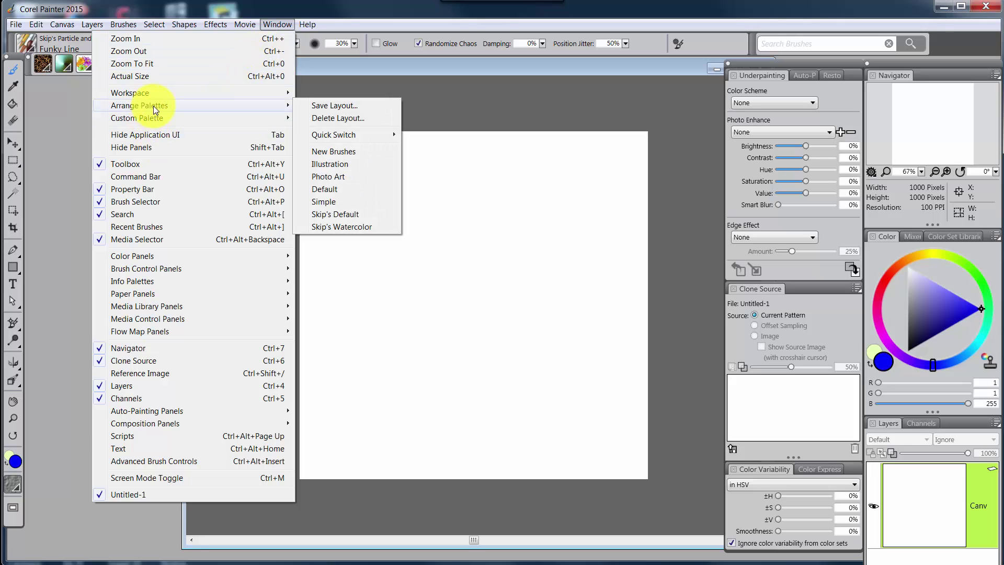
click(324, 190)
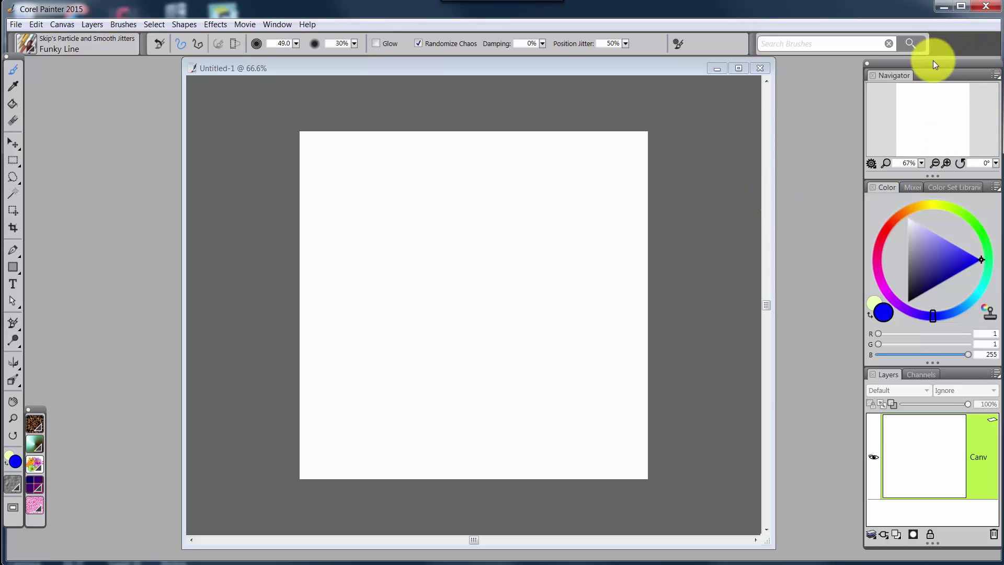
mouse_move(935, 64)
mouse_down()
mouse_move(913, 64)
mouse_move(932, 61)
mouse_up()
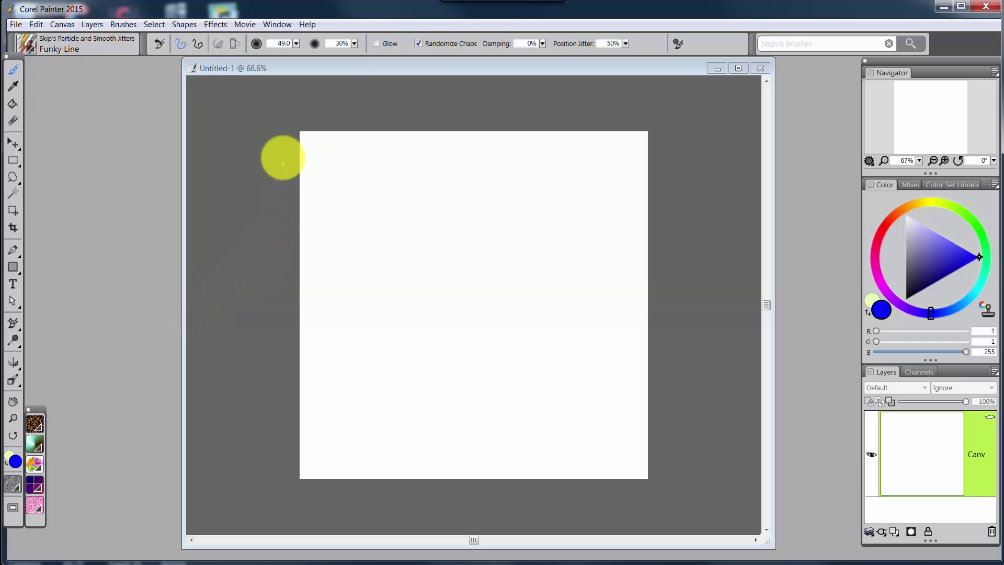
Apply the Simple palette layout and reposition the toolbox and command bar side by side below the menu bar
click(287, 26)
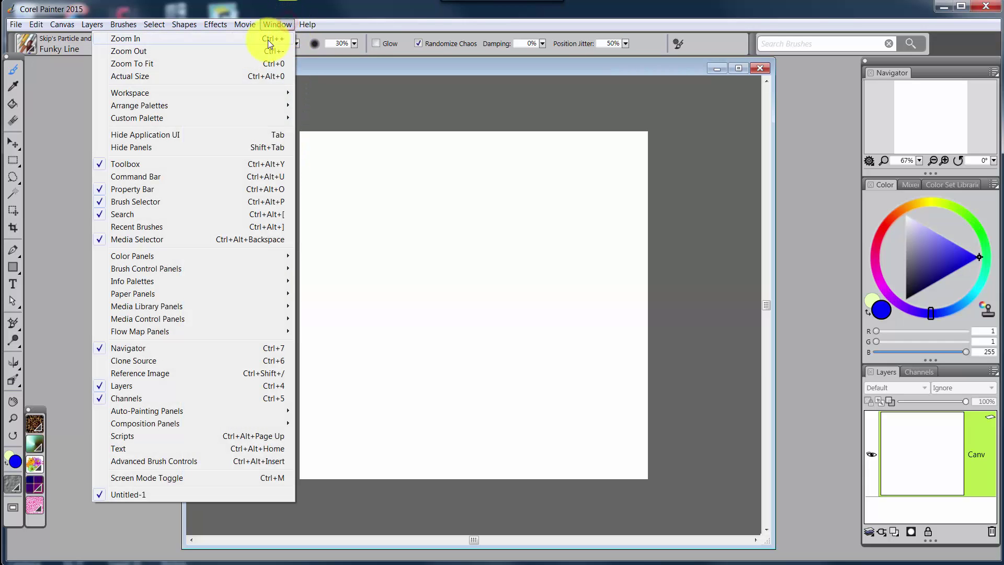
mouse_move(158, 104)
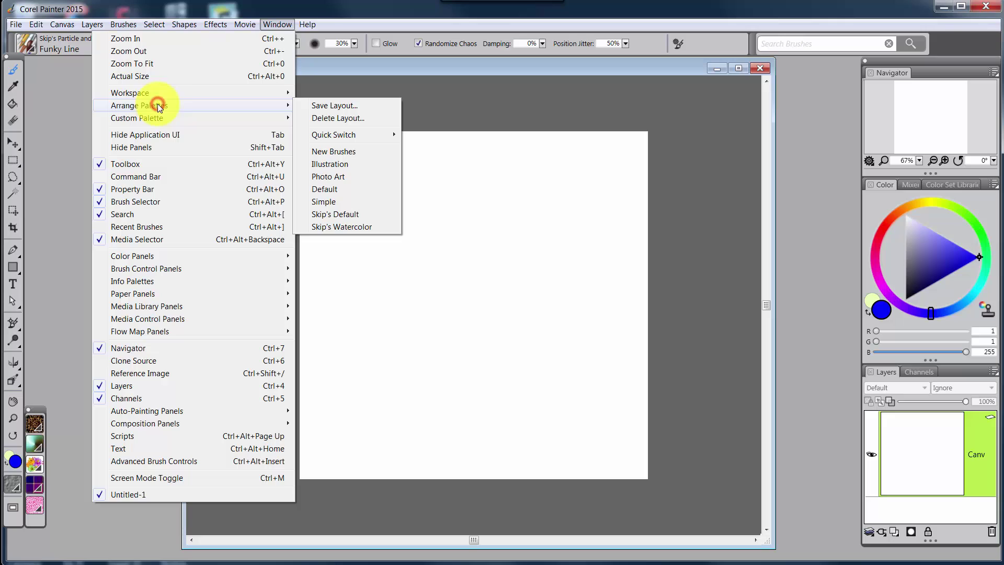
click(321, 201)
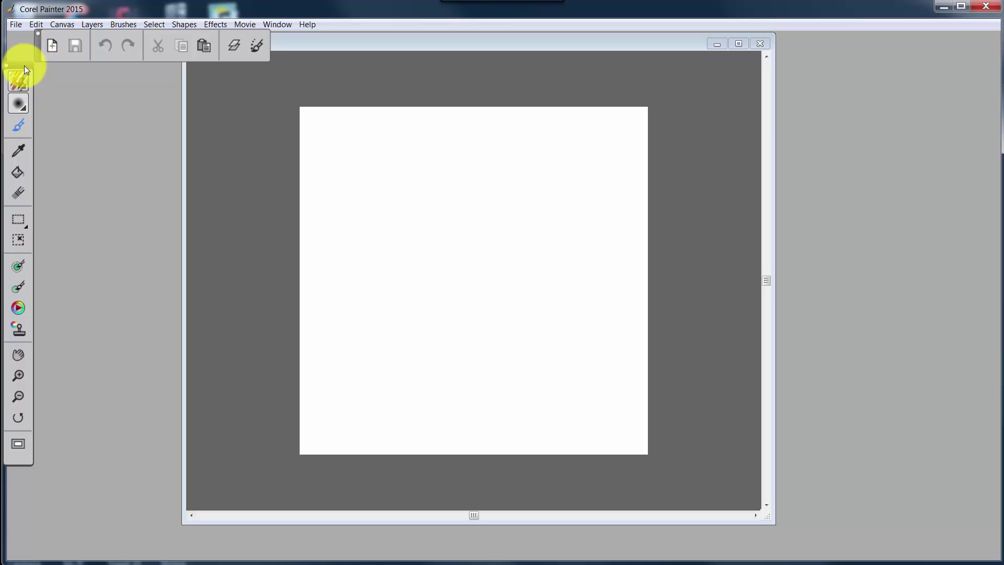
mouse_move(24, 65)
mouse_down()
mouse_move(55, 70)
mouse_move(39, 73)
mouse_up()
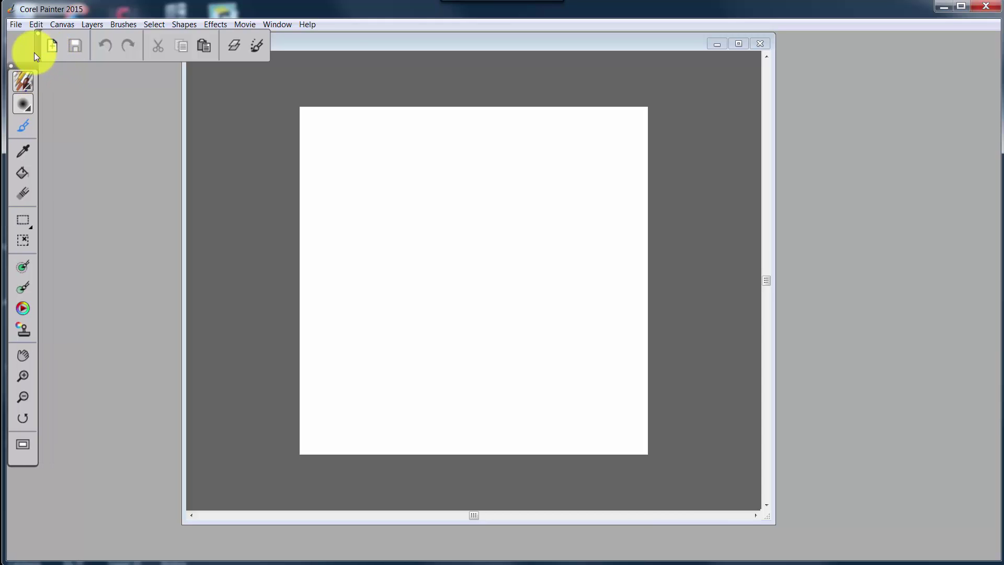
drag(35, 50, 49, 66)
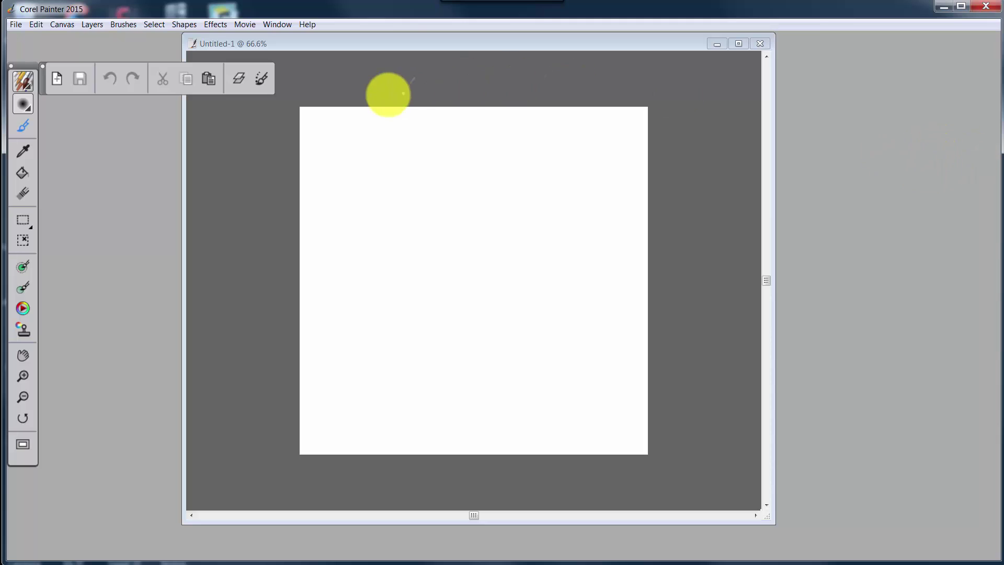
Show the Layers palette and hide it again
click(240, 80)
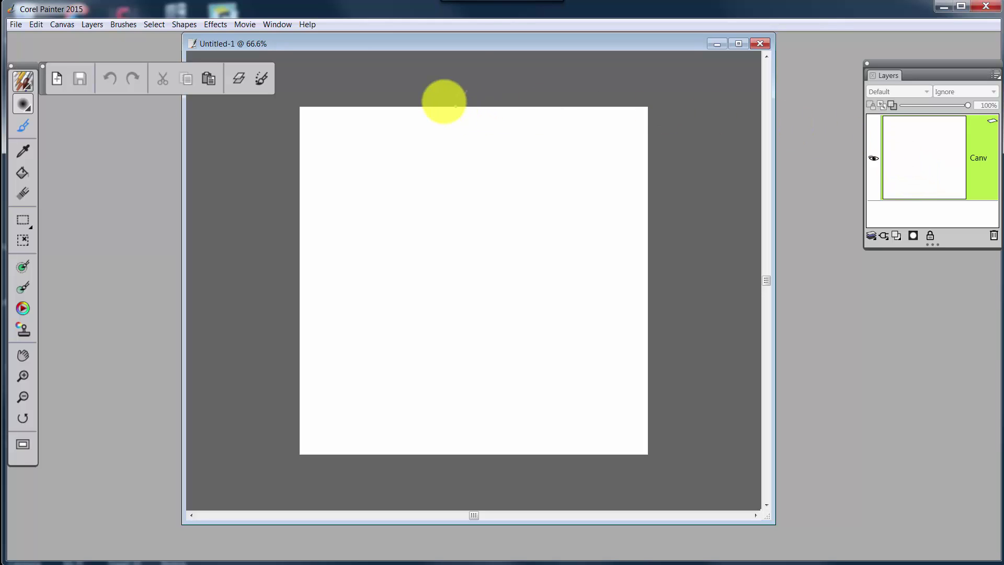
click(236, 79)
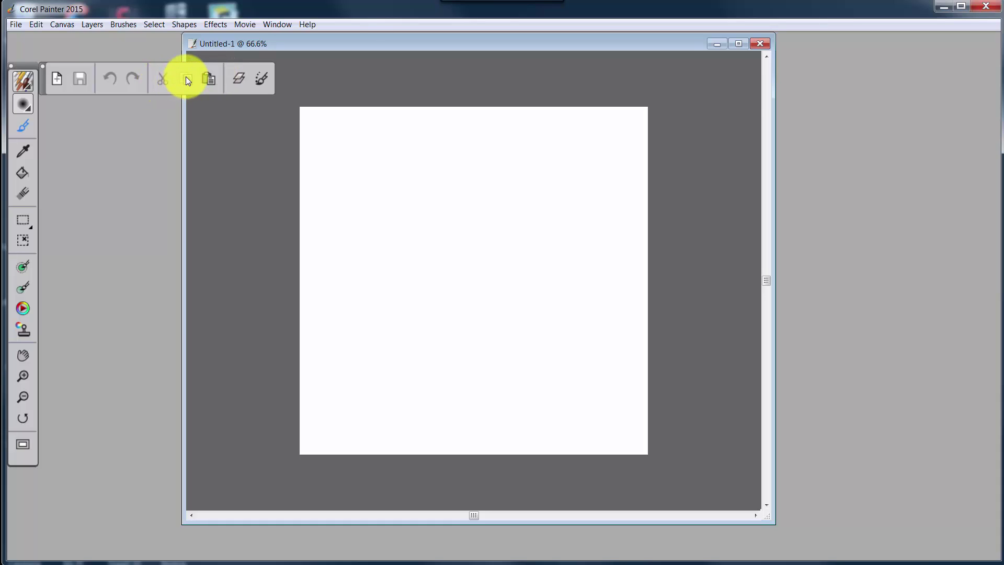
Paint a freehand blue stroke in the upper middle of the canvas and display the Layers palette
drag(418, 170, 492, 214)
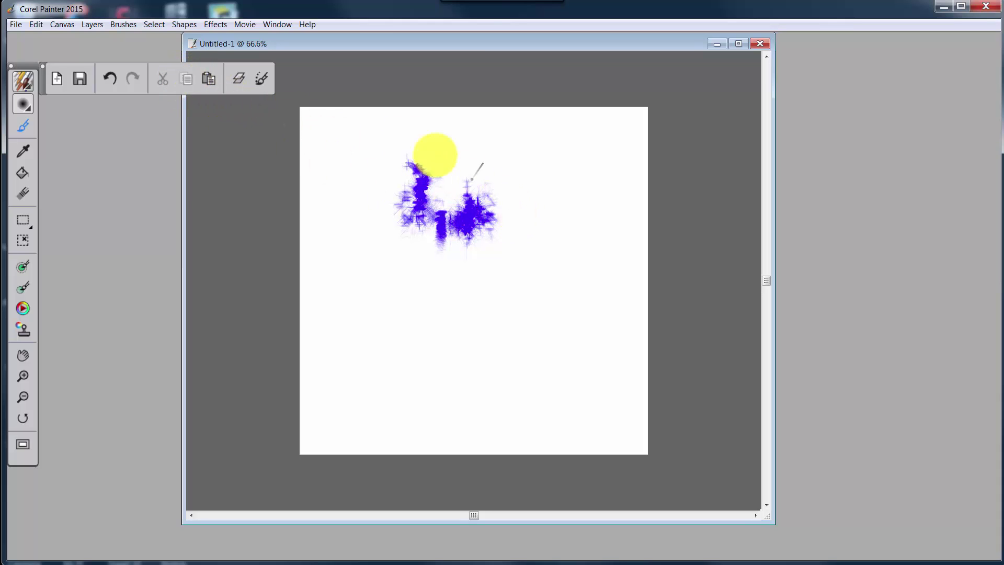
click(239, 80)
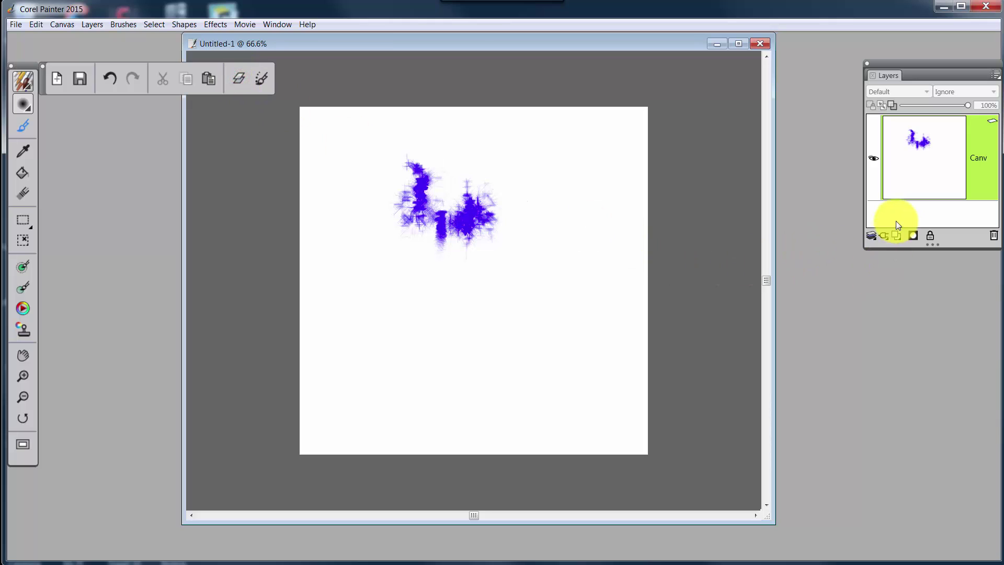
Add a new layer above the canvas and undo its creation
click(896, 235)
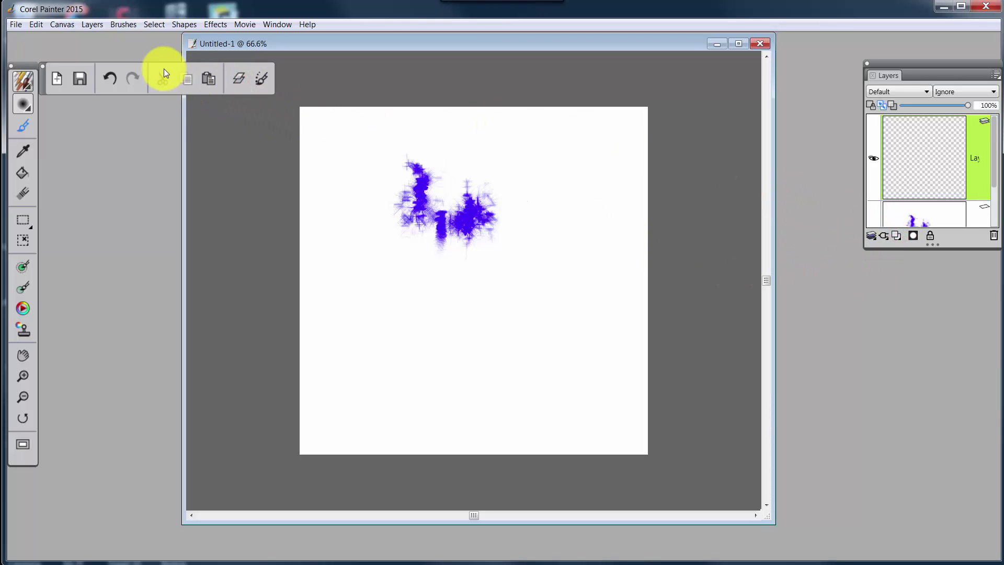
click(112, 76)
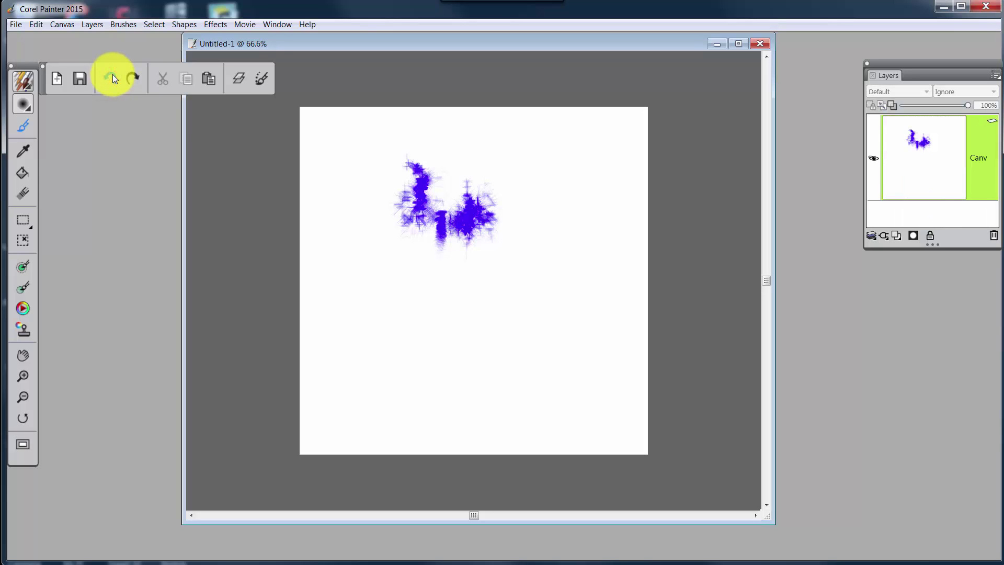
Add a new layer and paint a second blue stroke on it around the first one, undoing and redoing that stroke
click(896, 233)
mouse_move(518, 180)
mouse_down()
mouse_move(512, 238)
mouse_move(399, 269)
mouse_move(478, 294)
mouse_up()
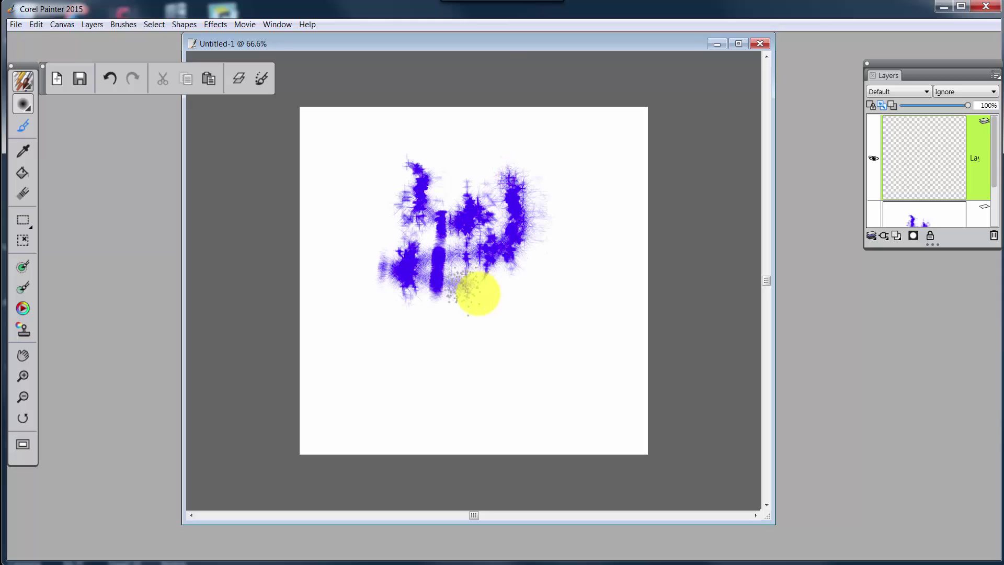
click(112, 77)
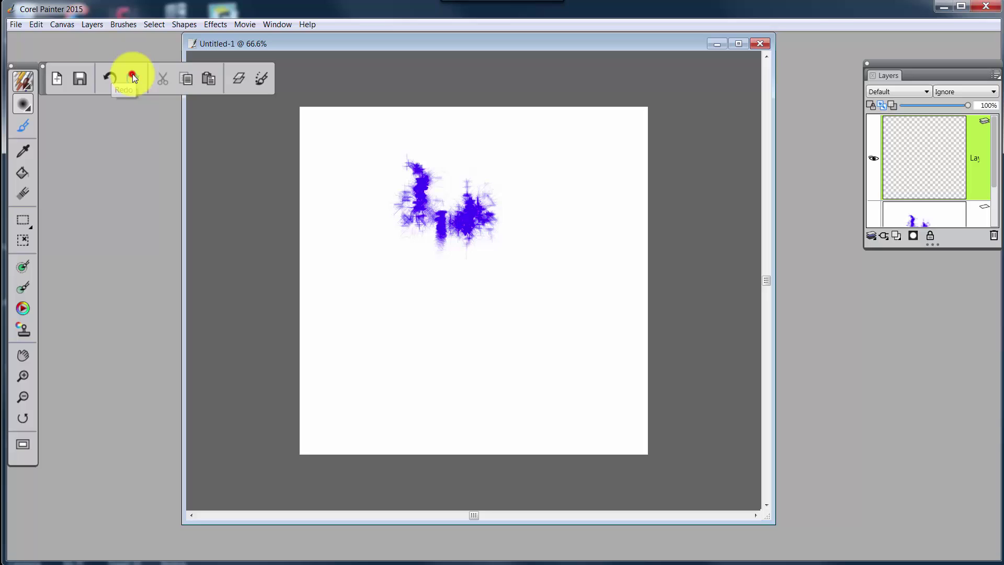
click(133, 77)
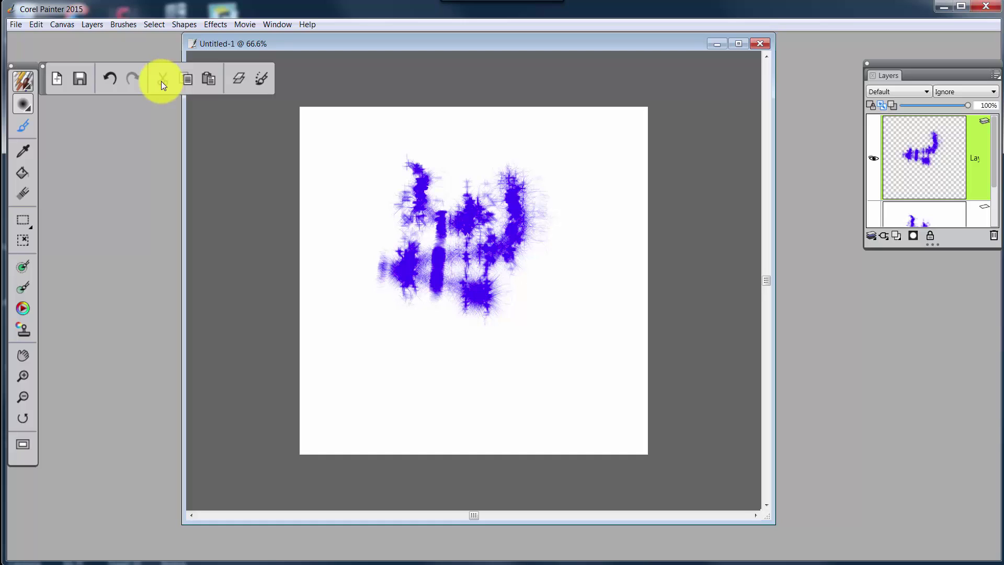
Select a rectangular area around both painted strokes and copy it
click(26, 216)
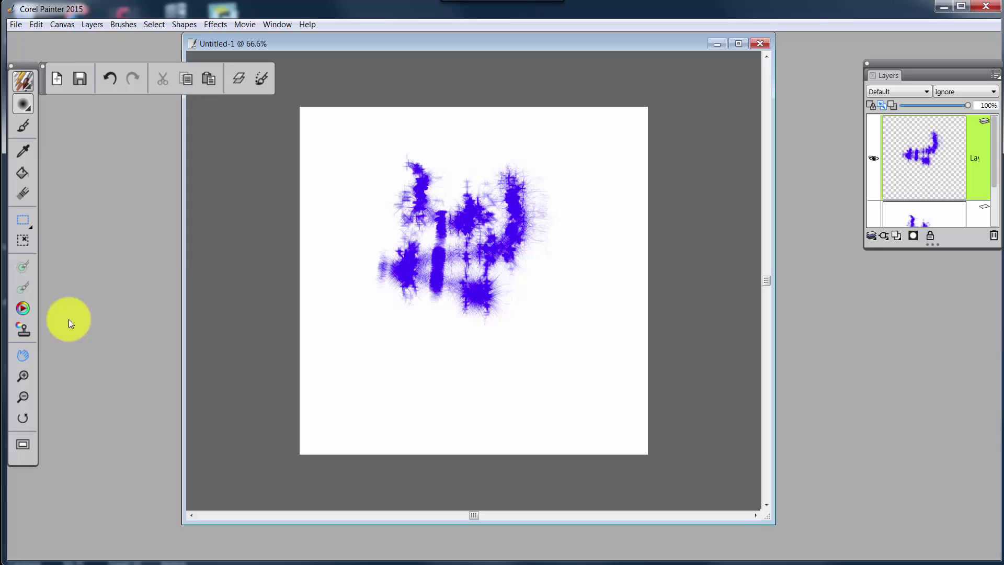
mouse_move(355, 139)
mouse_down()
mouse_move(371, 260)
mouse_move(586, 326)
mouse_up()
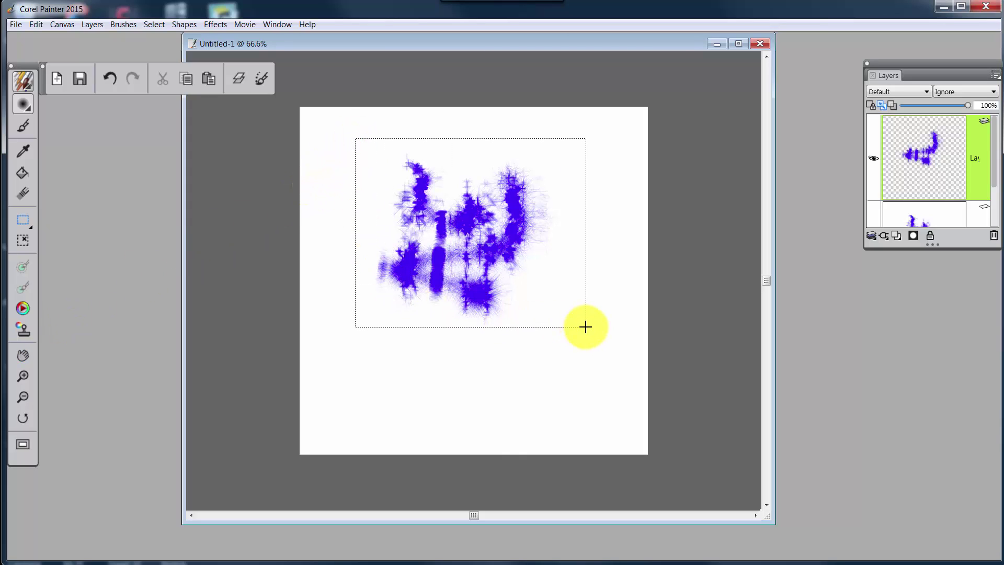
click(188, 79)
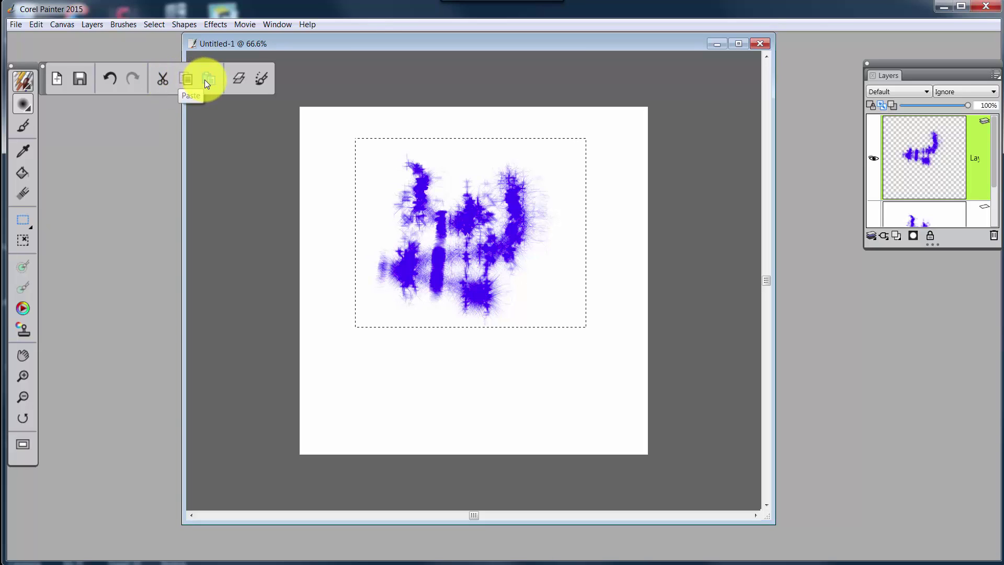
Review the Brush Tracking pressure and velocity settings and close them without changes
click(260, 84)
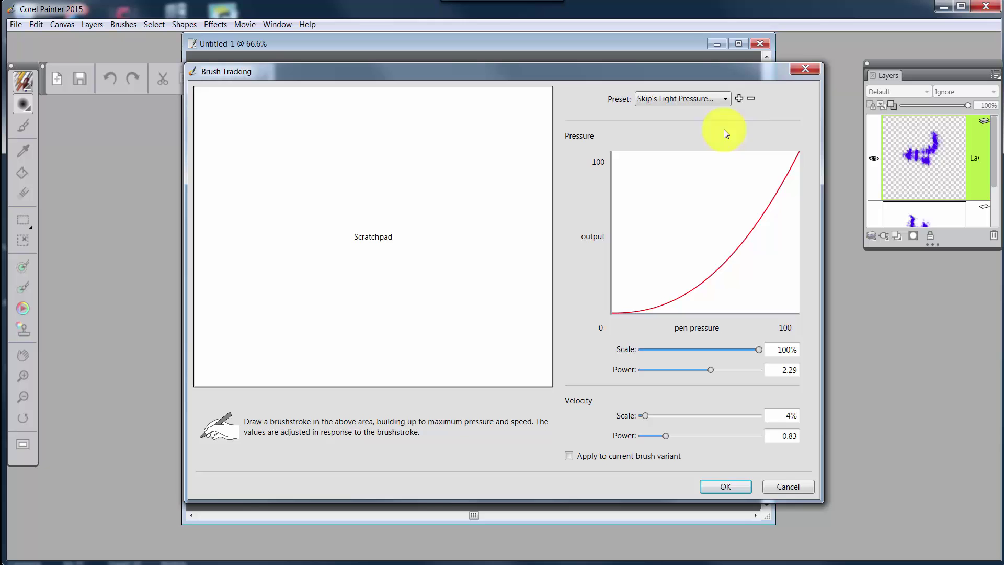
click(801, 69)
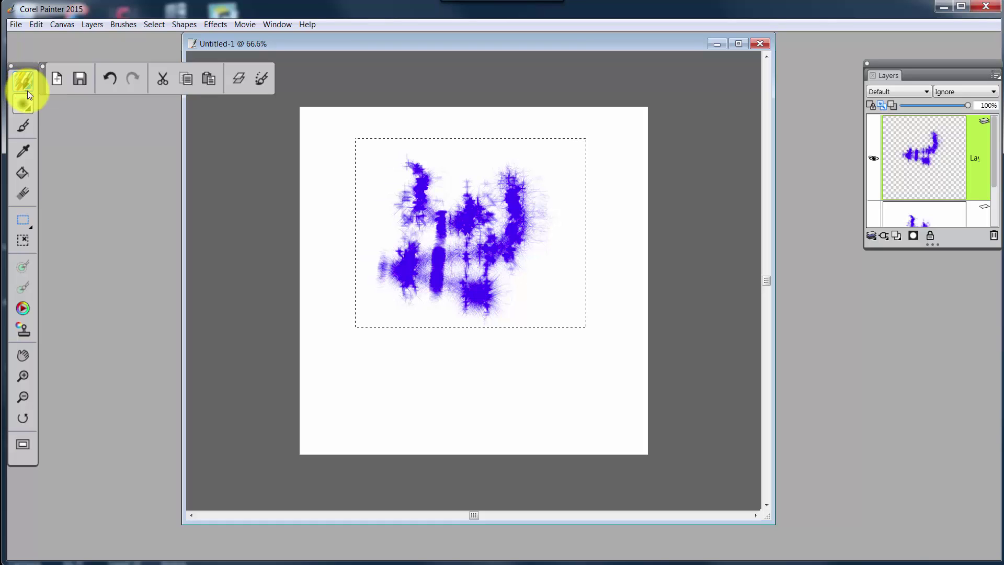
Browse the brush categories and the current category's brush variants, closing both lists without choosing another brush
click(30, 88)
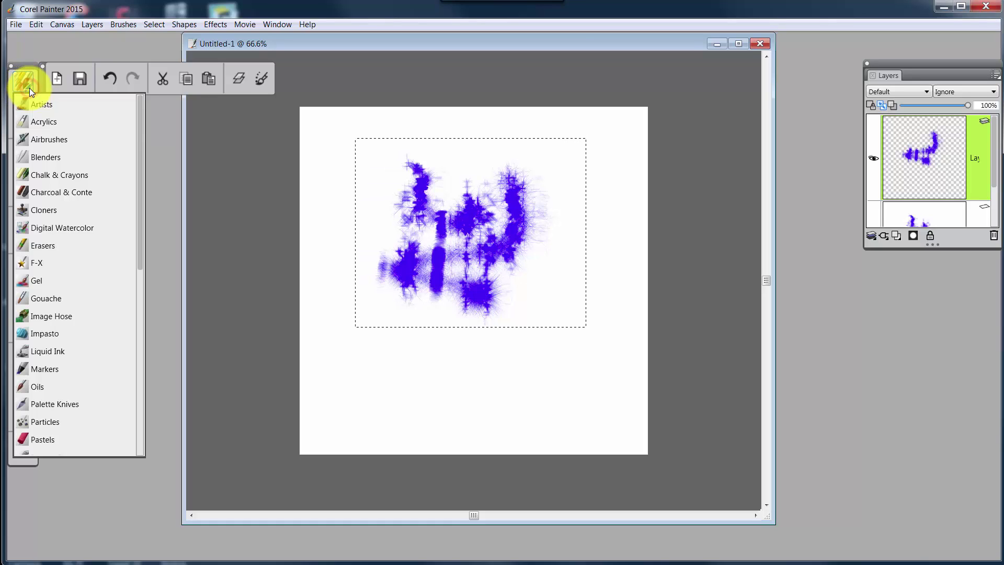
mouse_move(141, 110)
mouse_down()
mouse_move(140, 284)
mouse_move(156, 77)
mouse_up()
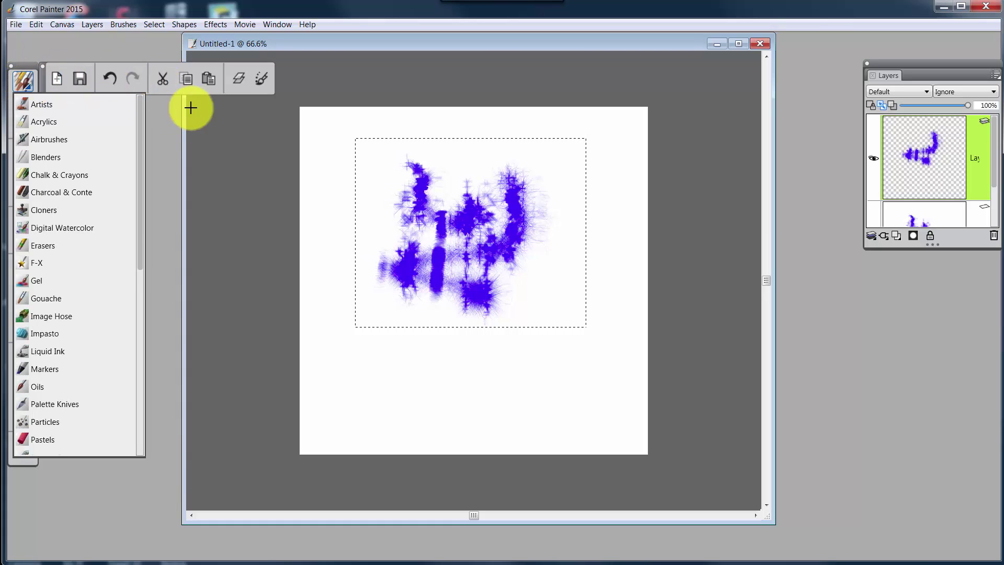
click(168, 111)
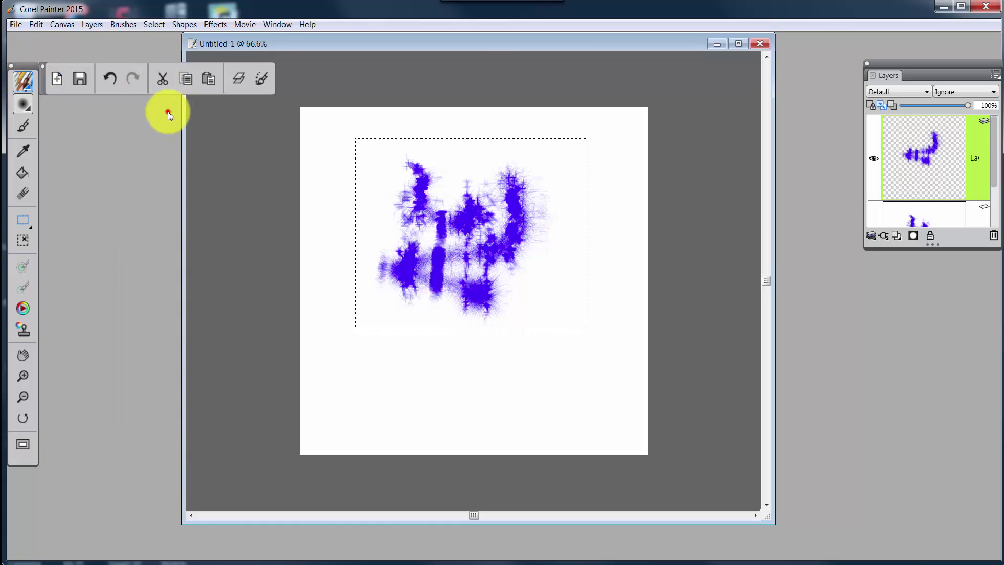
click(27, 106)
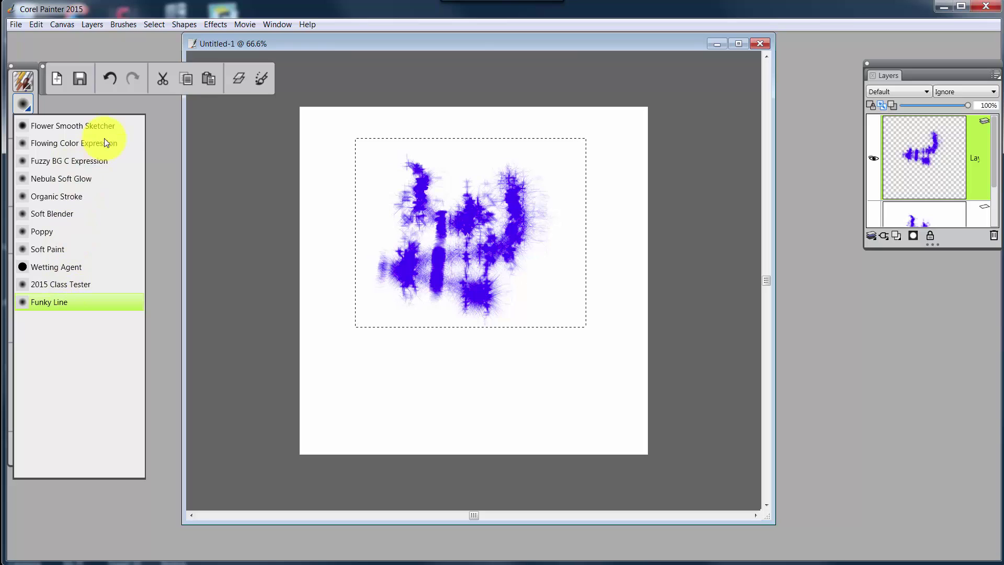
click(158, 115)
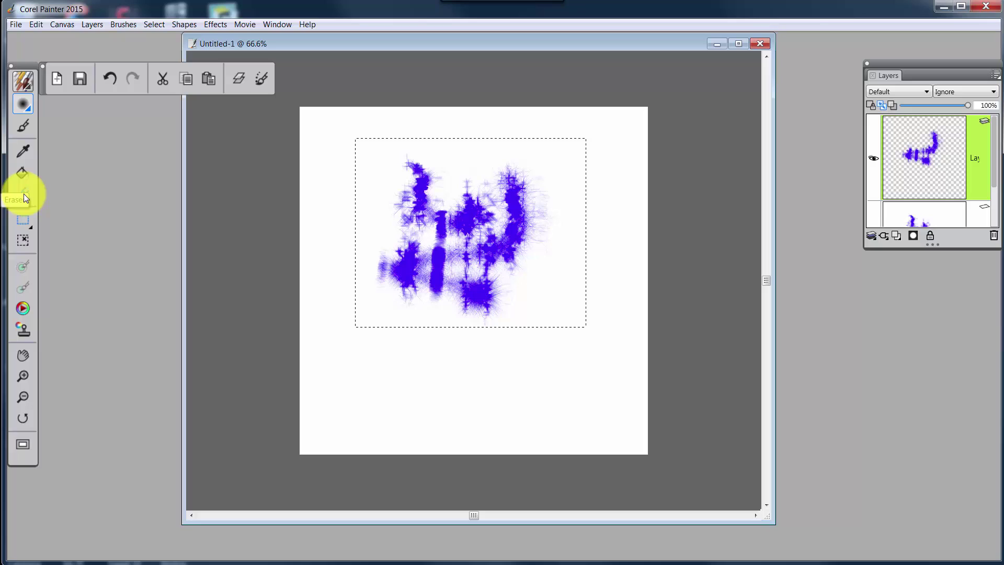
Switch the selection tool to the Layer Adjuster and clear the rectangular selection around the painted strokes
click(30, 228)
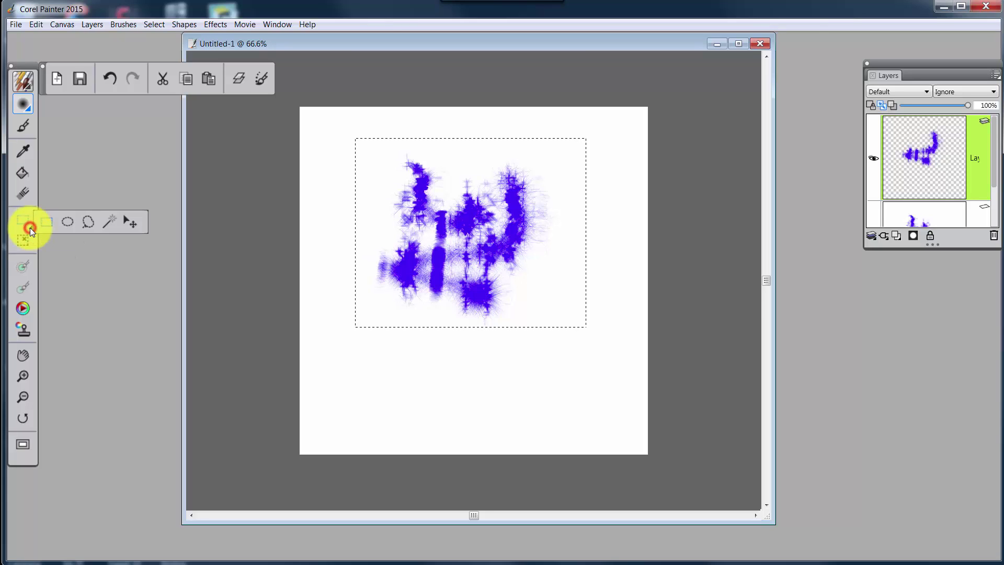
click(130, 222)
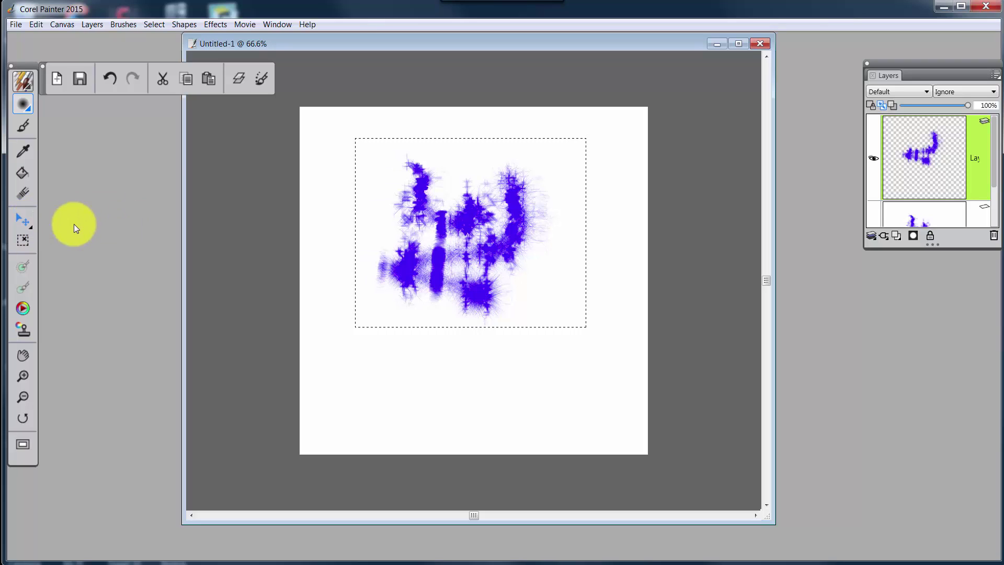
click(21, 239)
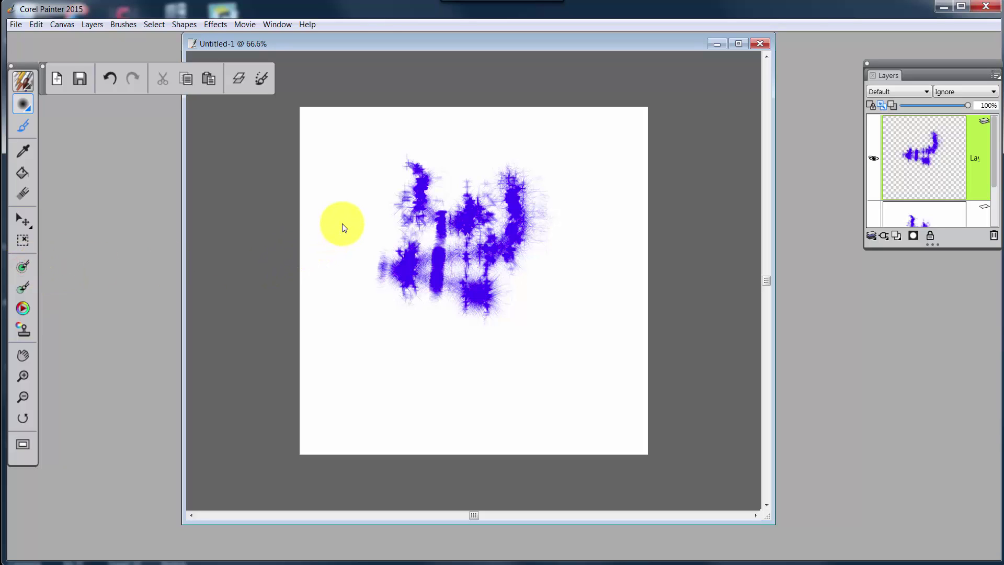
Resize the brush interactively on the canvas and paint a blue stroke beside the left side of the existing strokes
mouse_move(342, 224)
mouse_down()
mouse_move(365, 265)
mouse_move(353, 224)
mouse_up()
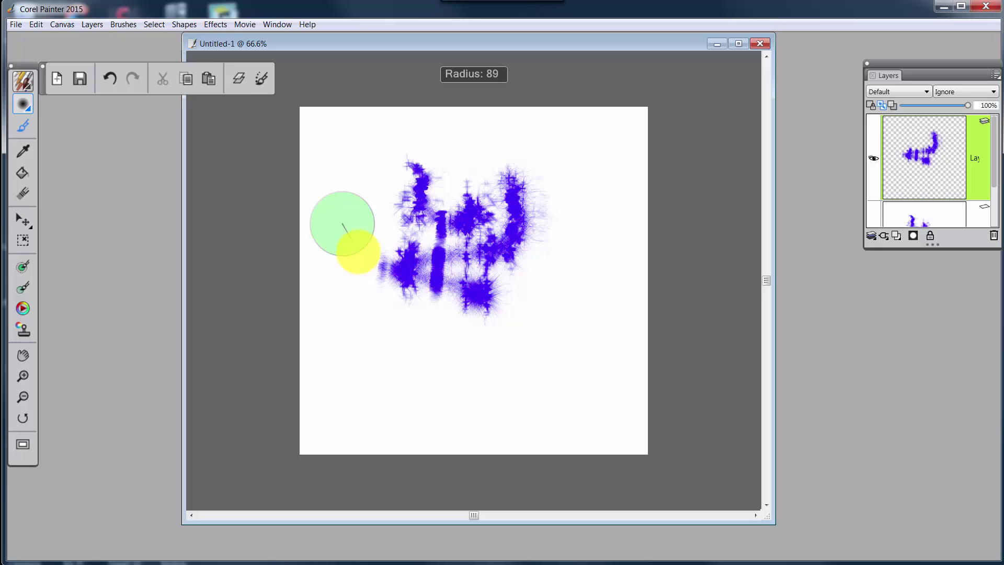
drag(358, 251, 363, 277)
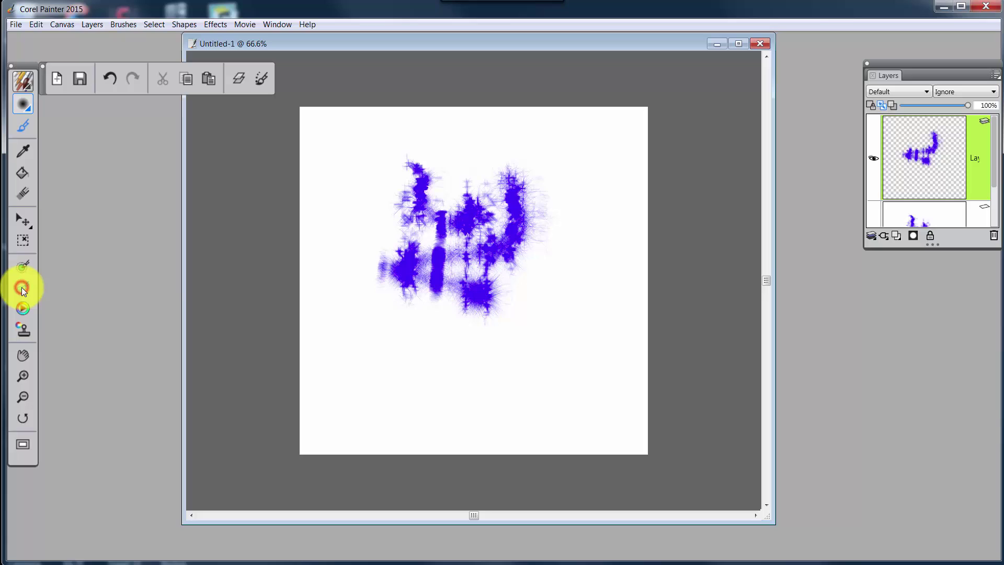
drag(357, 239, 371, 257)
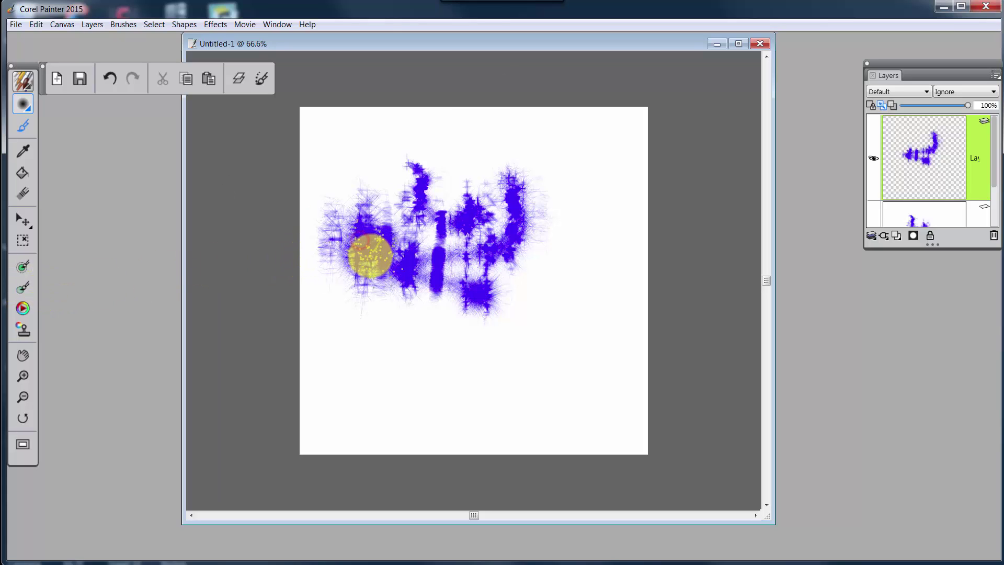
Adjust the brush opacity interactively over the painted strokes
click(22, 287)
click(415, 216)
mouse_move(415, 215)
mouse_down()
mouse_move(432, 257)
mouse_move(415, 213)
mouse_move(414, 152)
mouse_up()
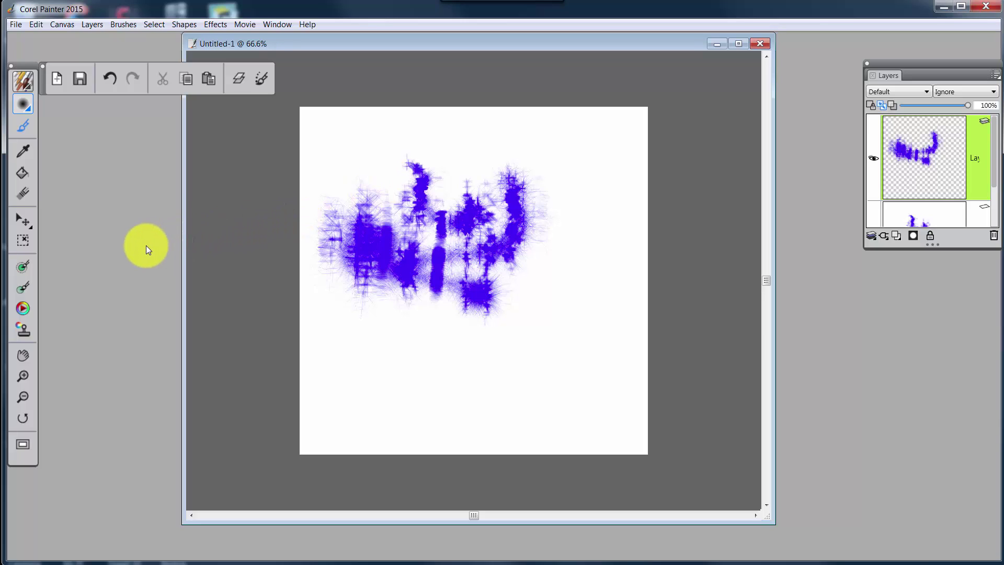
Show the temporal color wheel over the canvas and hide it again
click(23, 304)
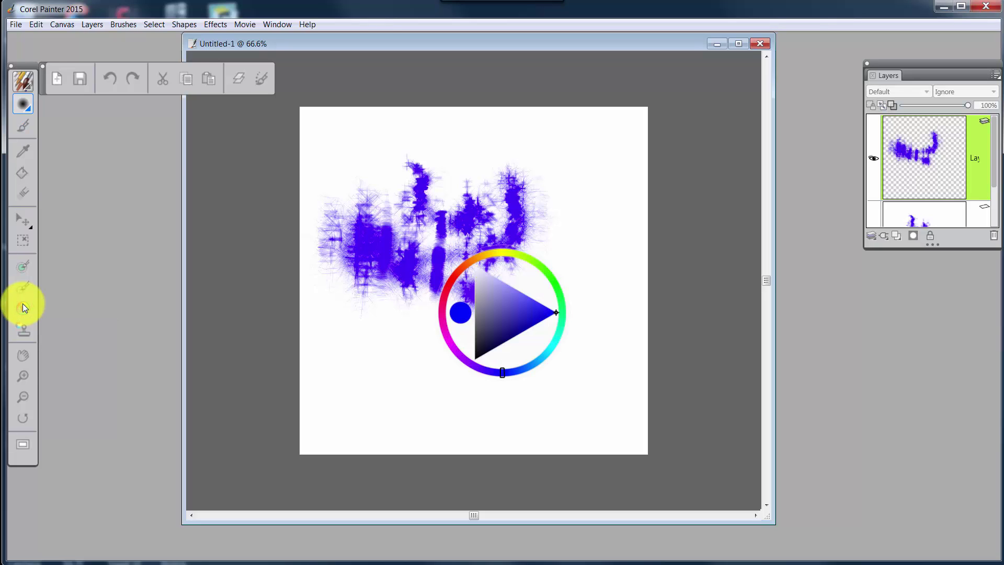
click(23, 303)
click(23, 303)
click(23, 303)
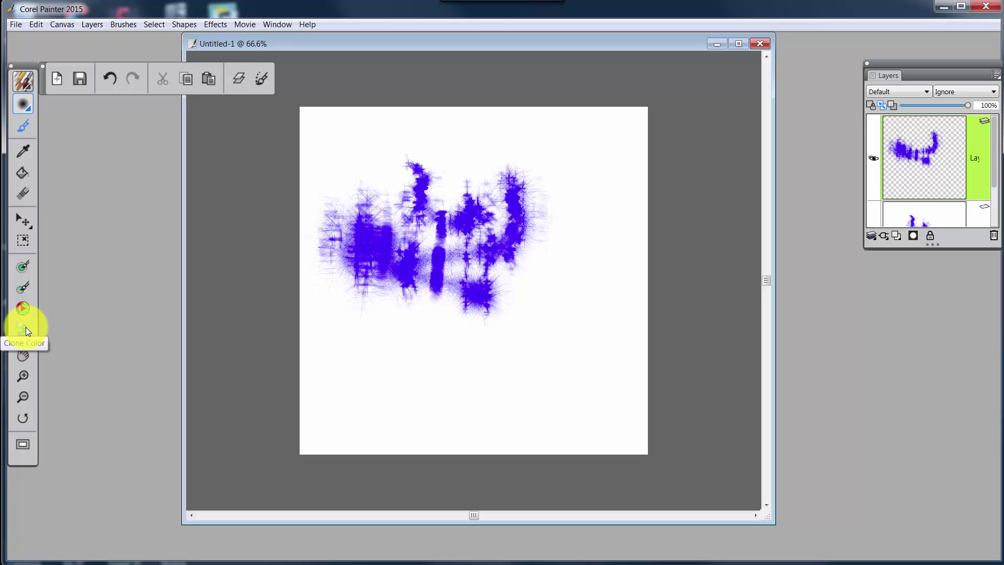
Pan the canvas slightly toward the left of the document window with the Grabber tool
click(24, 355)
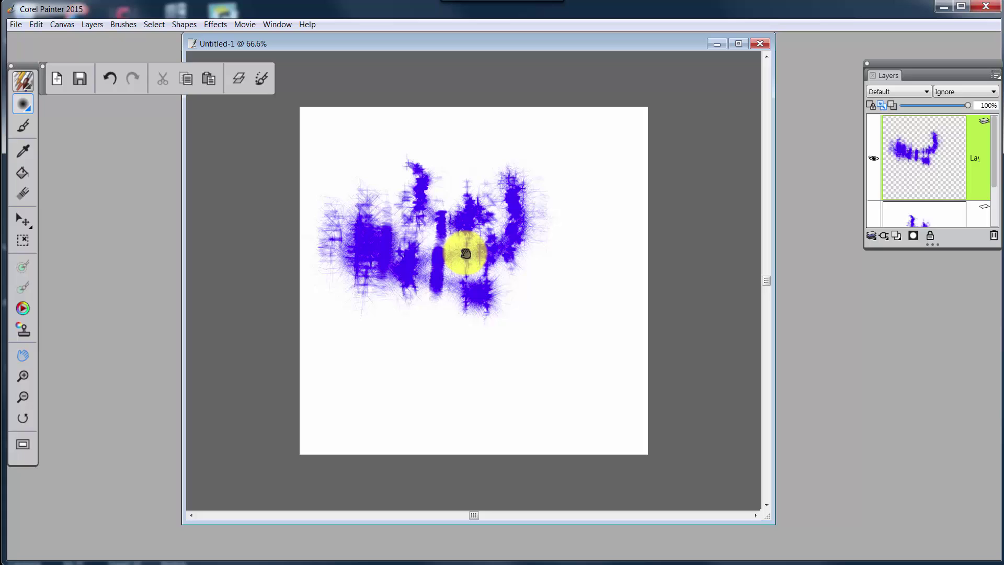
drag(463, 253, 437, 233)
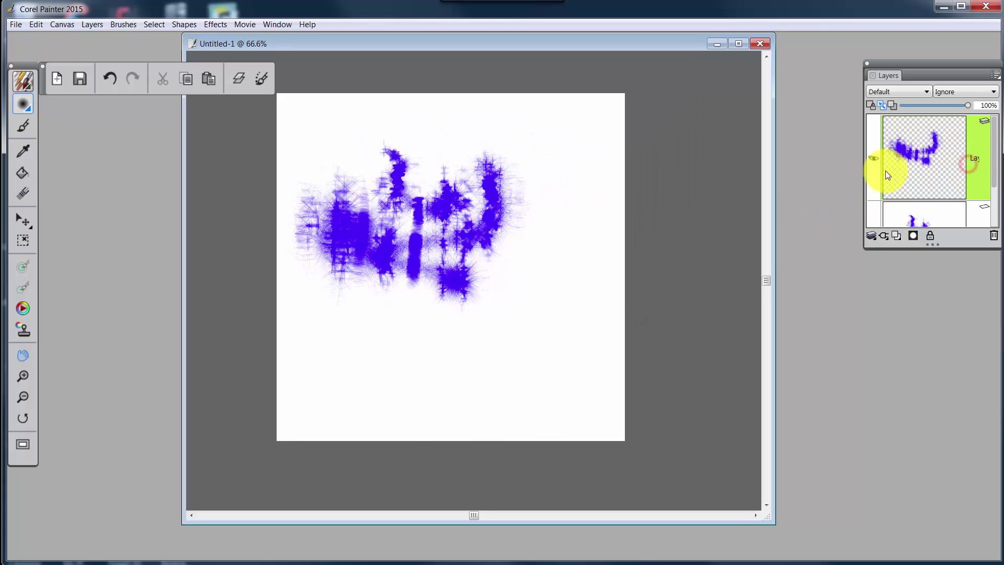
drag(437, 225, 429, 246)
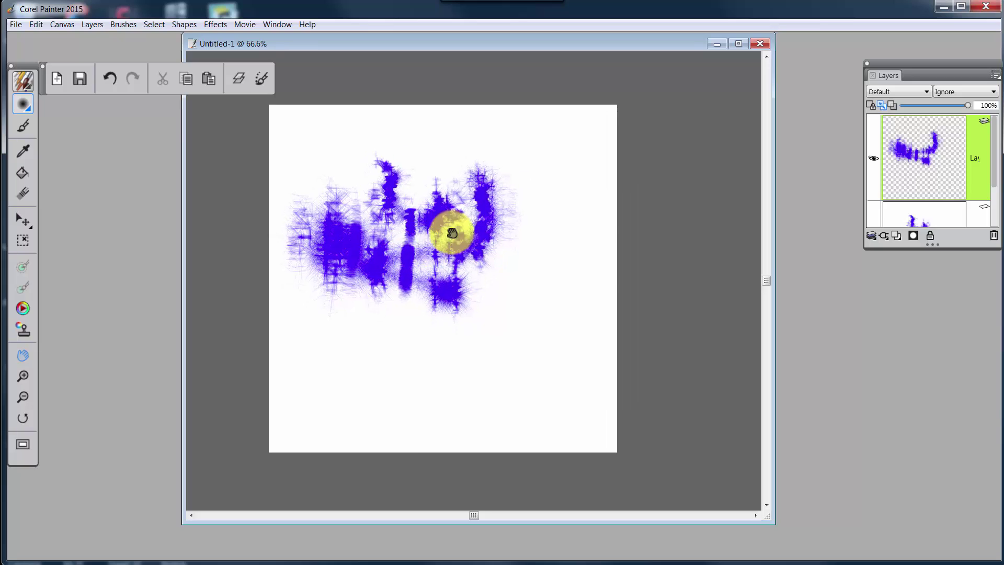
Select the upper layer and shift its painted strokes down and to the right with the Layer Adjuster
click(21, 219)
click(426, 222)
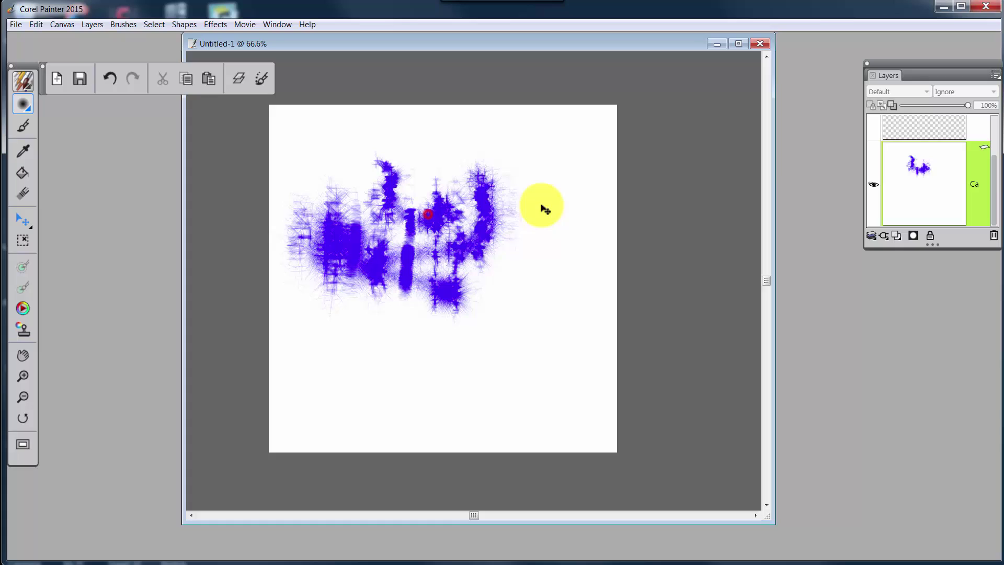
scroll(994, 179, up, 2)
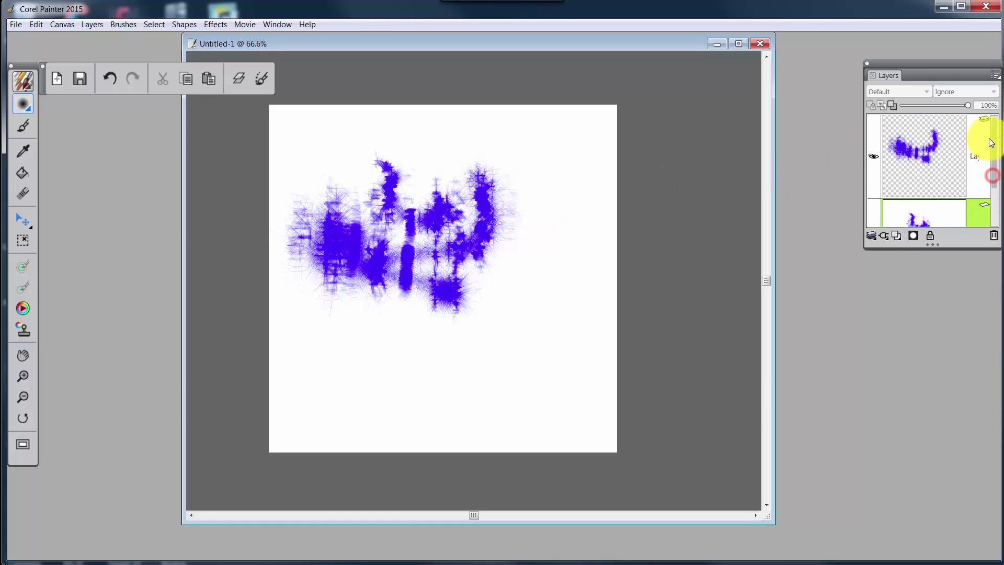
click(920, 157)
click(445, 218)
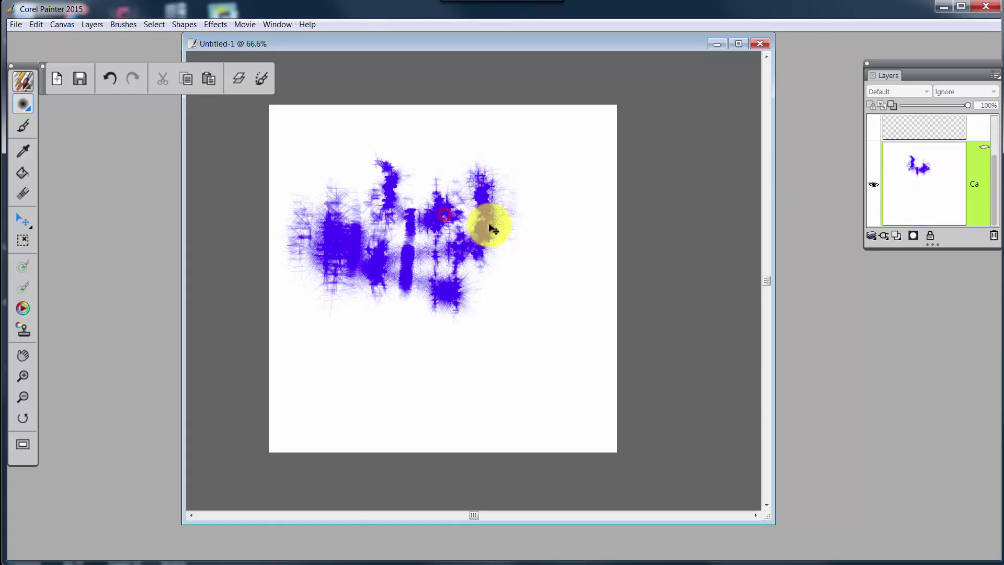
scroll(994, 178, up, 2)
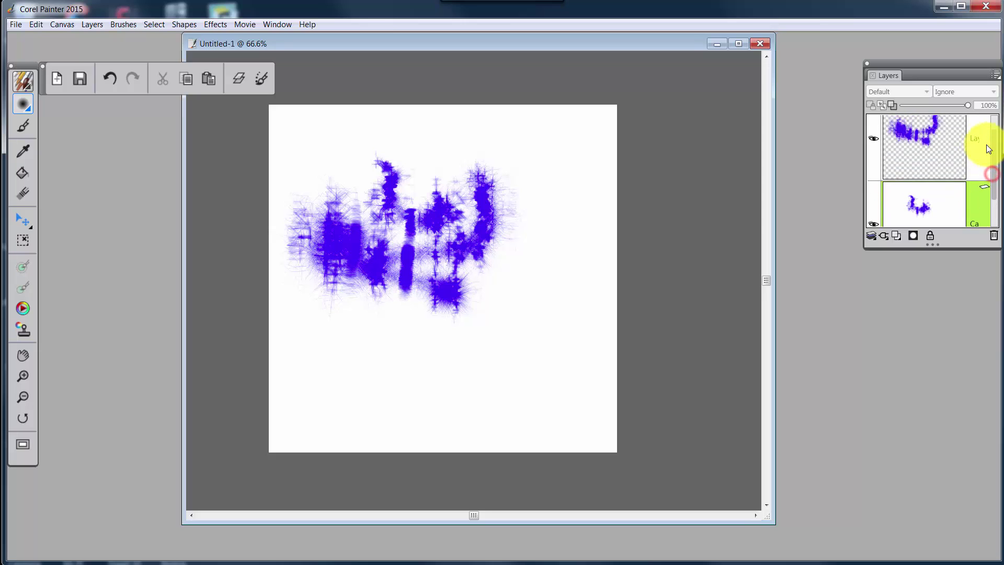
click(948, 146)
mouse_move(445, 291)
mouse_down()
mouse_move(486, 303)
mouse_move(504, 265)
mouse_move(450, 307)
mouse_move(497, 289)
mouse_move(448, 312)
mouse_move(460, 312)
mouse_up()
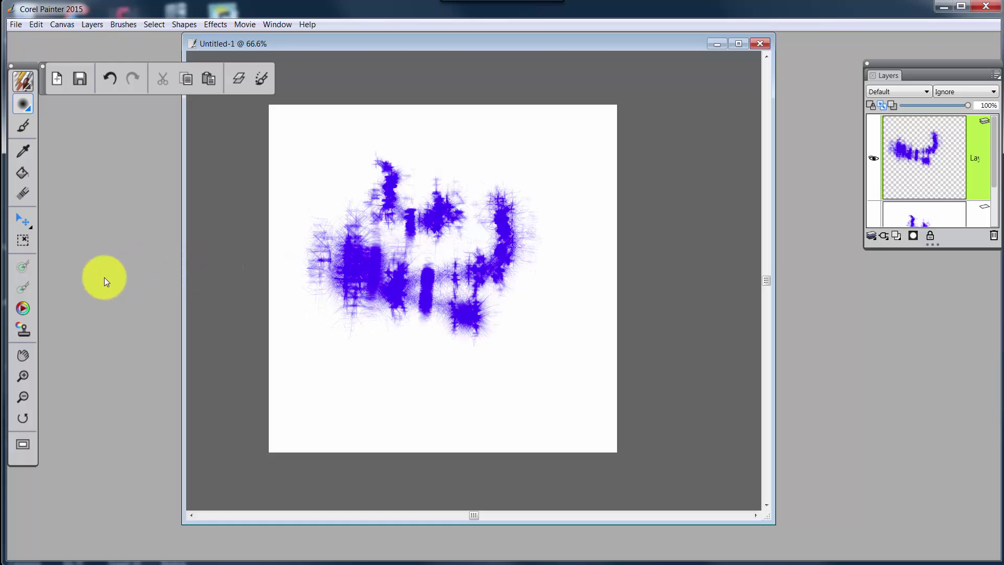
Zoom the canvas in to 75% and back out to 66.7%, and rotate the page and reset its angle
click(26, 372)
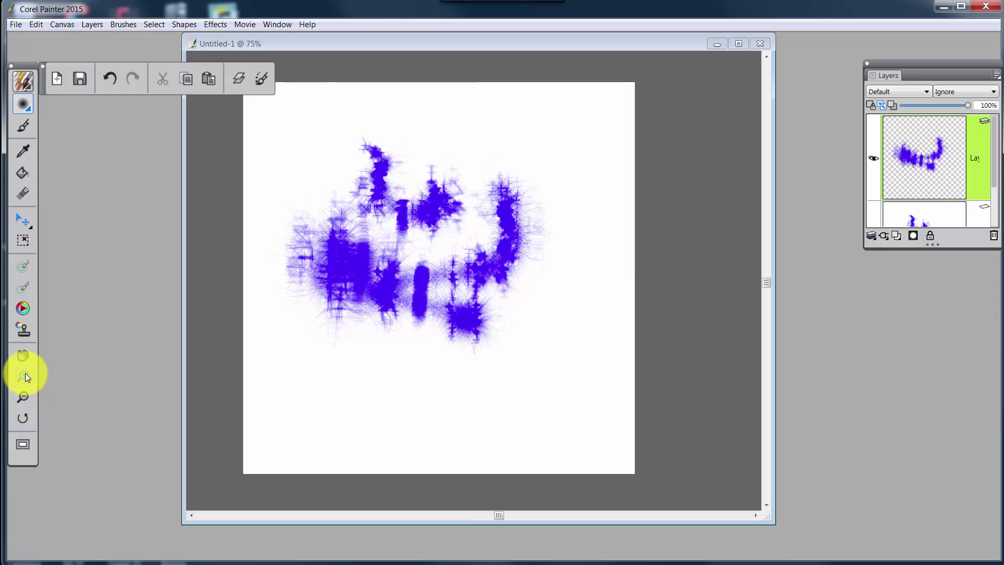
click(24, 397)
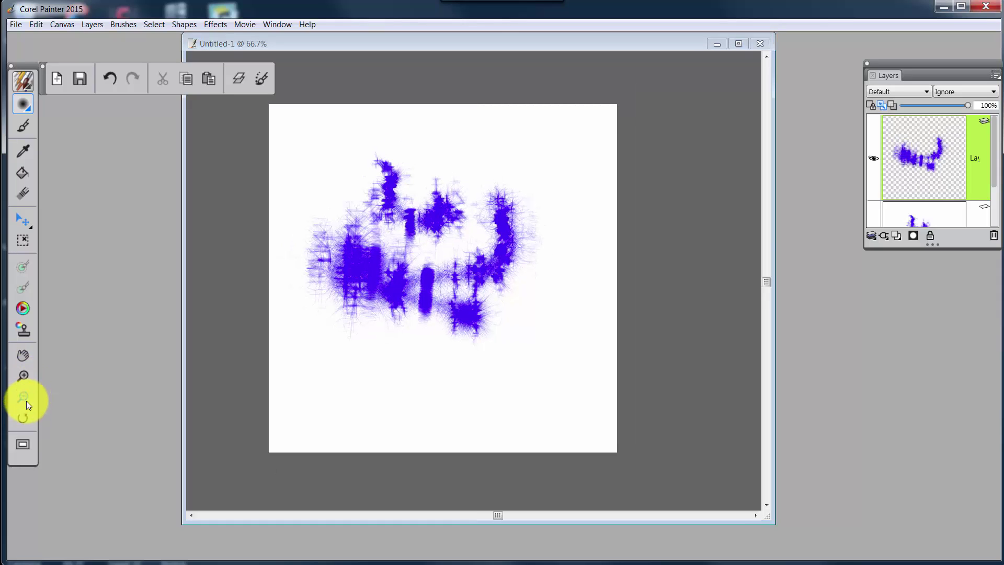
click(23, 417)
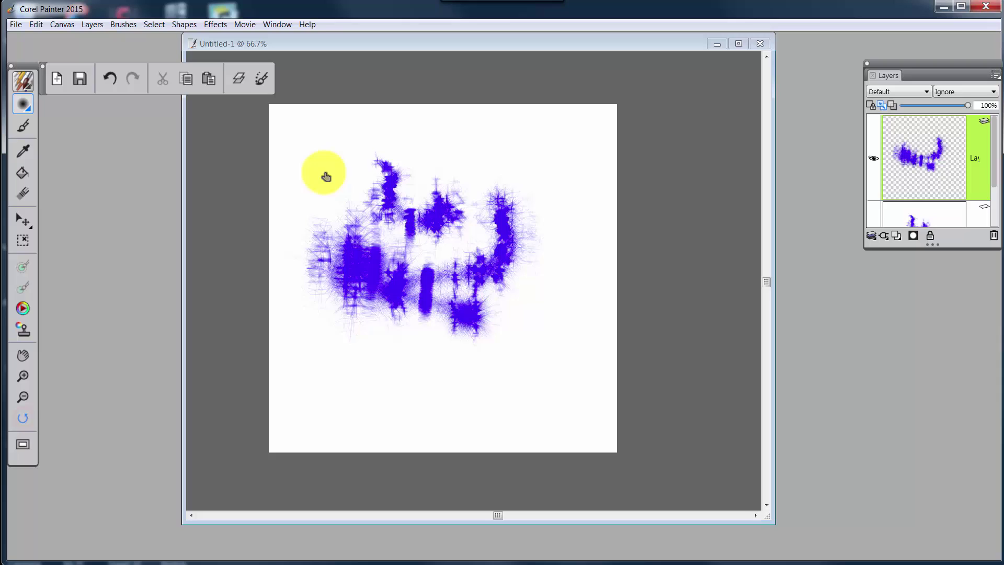
drag(289, 122, 429, 239)
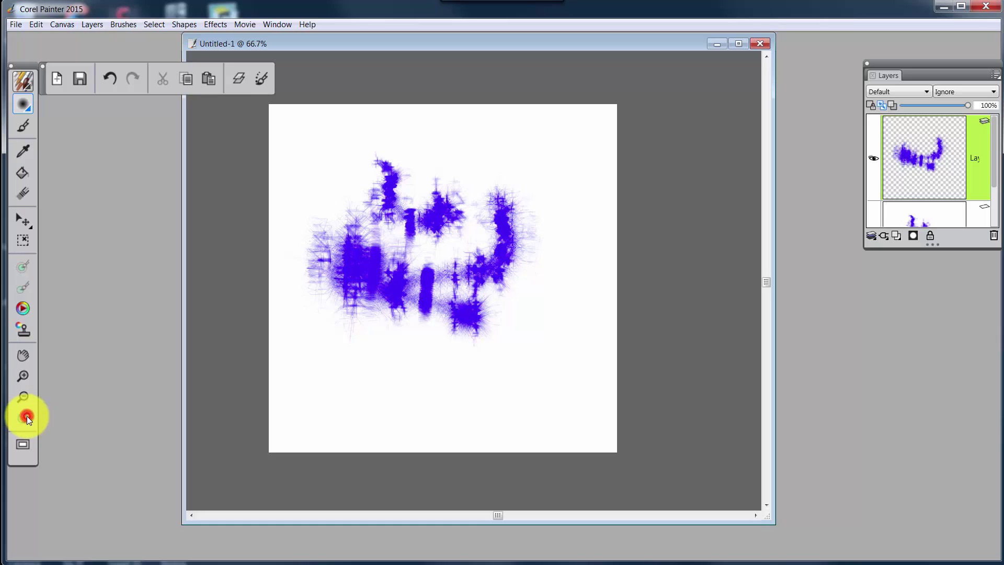
Turn the full-screen view on and off again, and hide the Layers palette
click(24, 443)
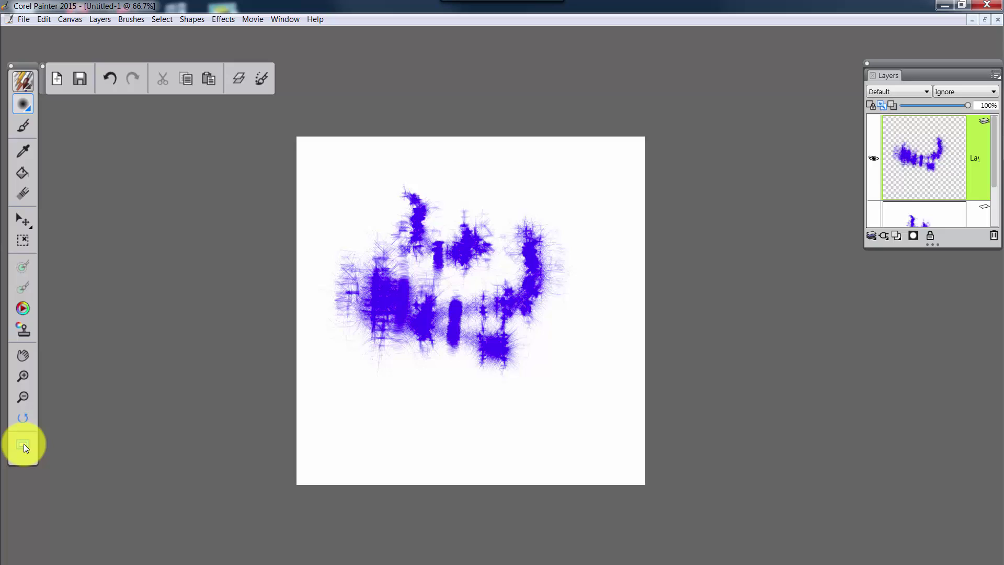
click(24, 443)
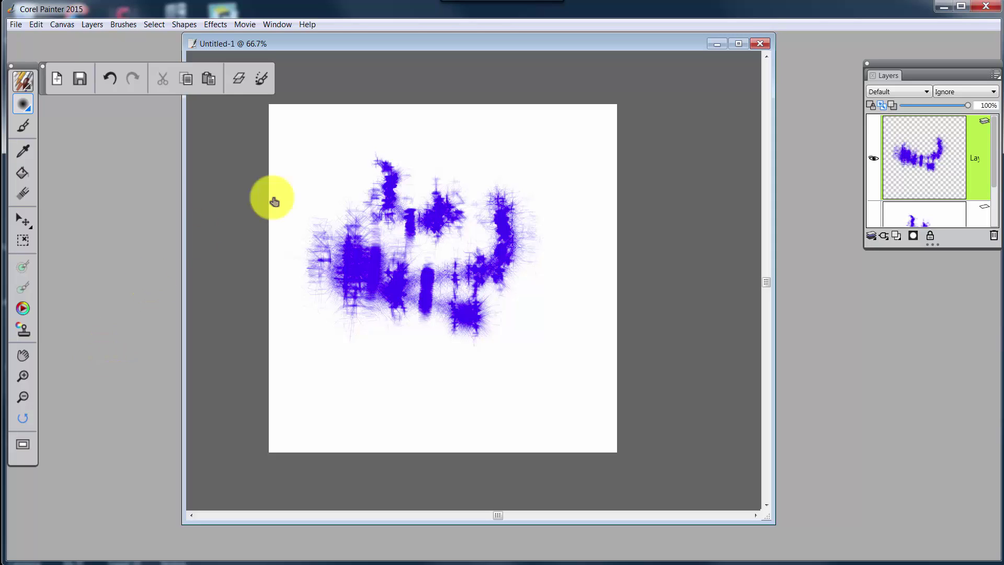
click(241, 80)
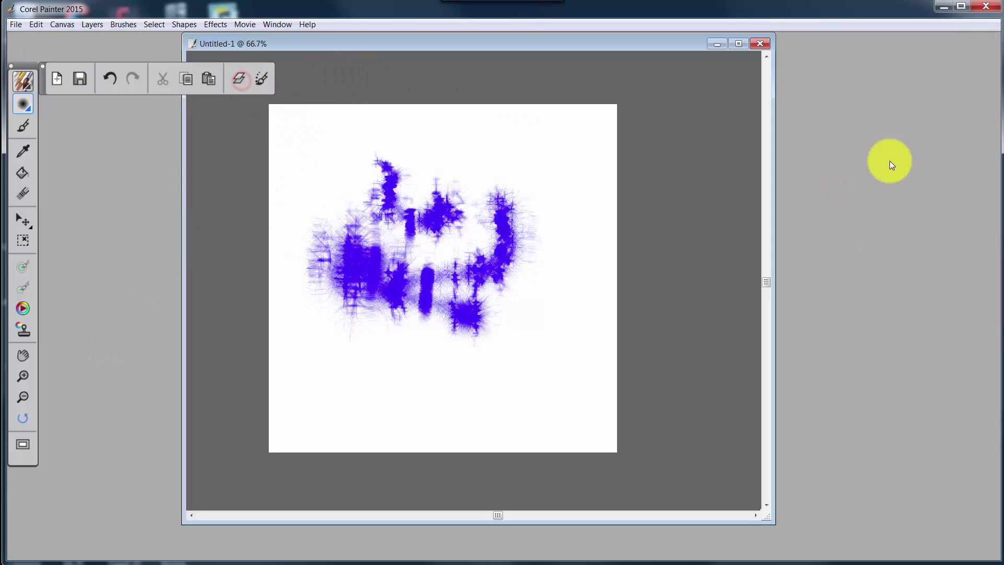